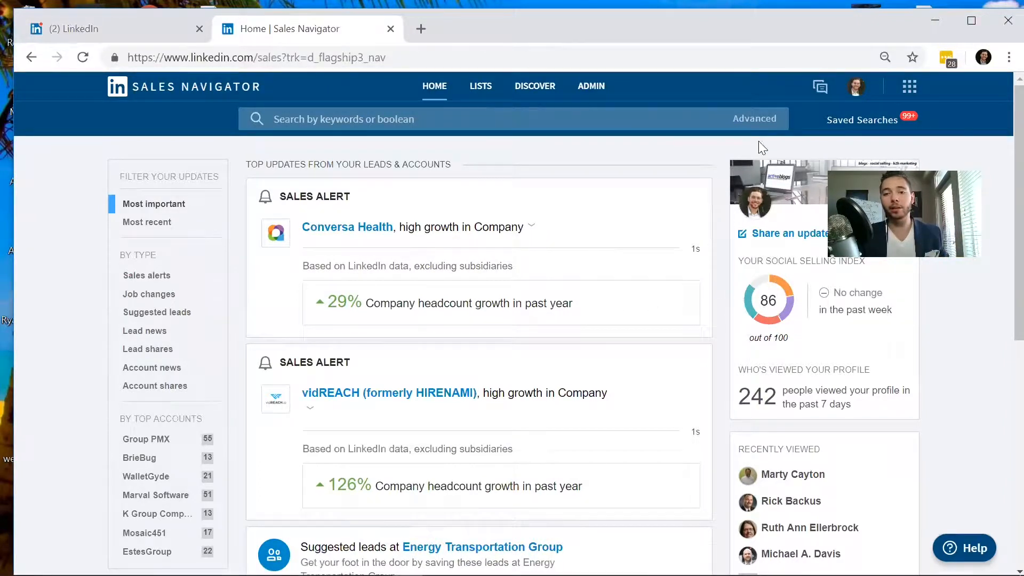
Open the advanced search for leads and add Information Technology and Services as the industry filter
{"action": "mouse_move", "coordinate": [756, 126]}
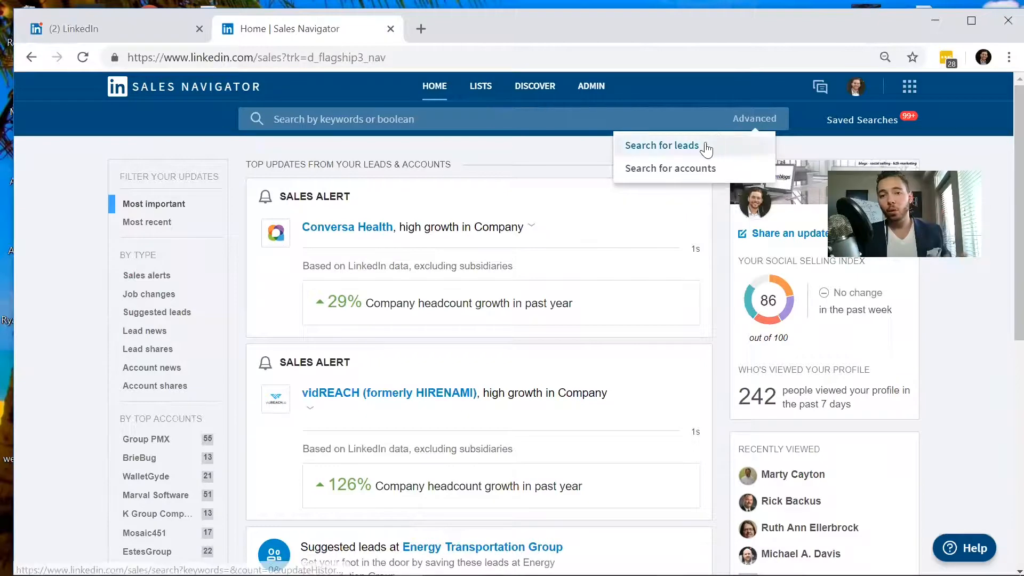
{"action": "left_click", "coordinate": [699, 146]}
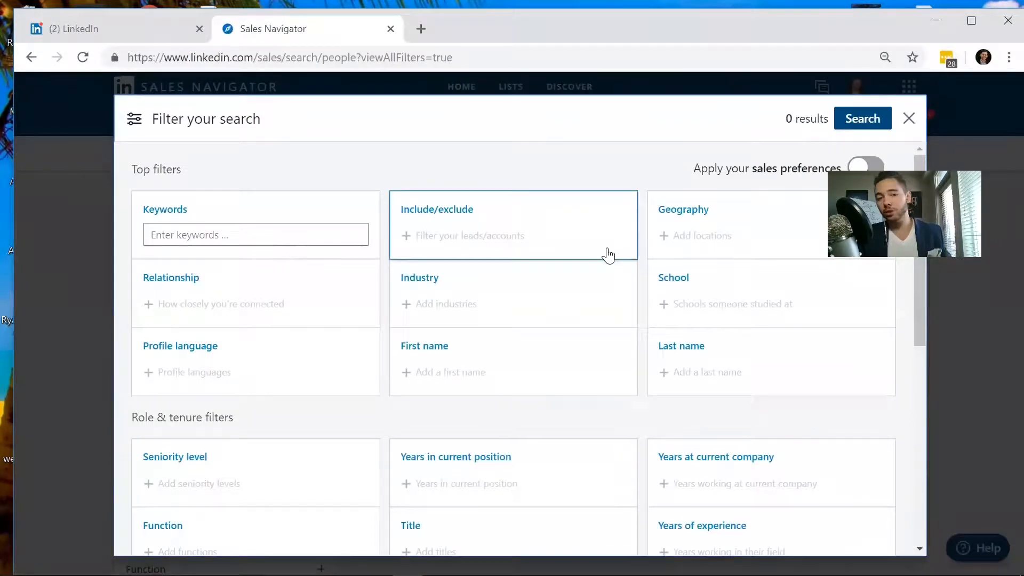
{"action": "left_click", "coordinate": [547, 312]}
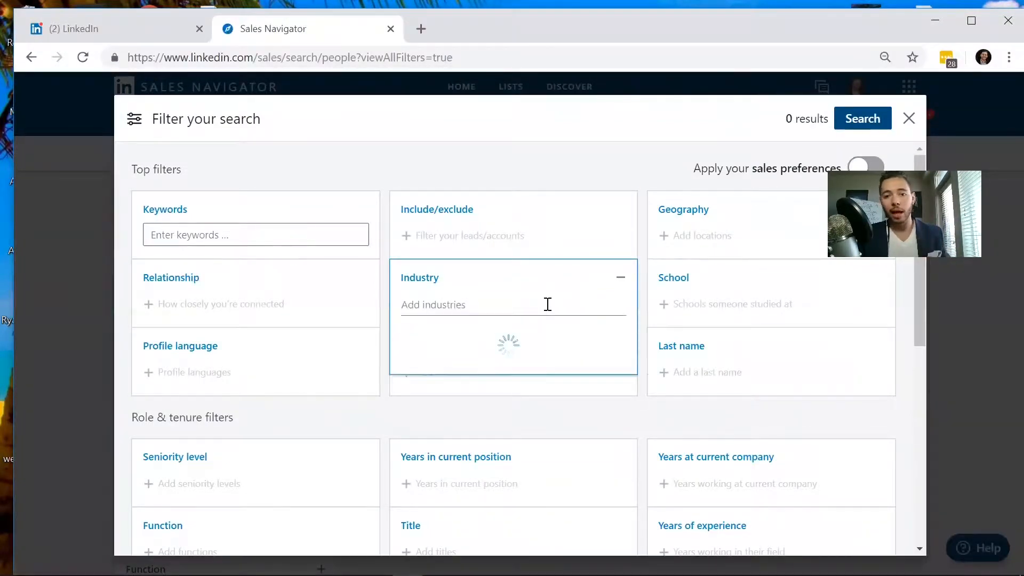
{"action": "scroll", "coordinate": [516, 337], "scroll_direction": "down", "scroll_amount": 5}
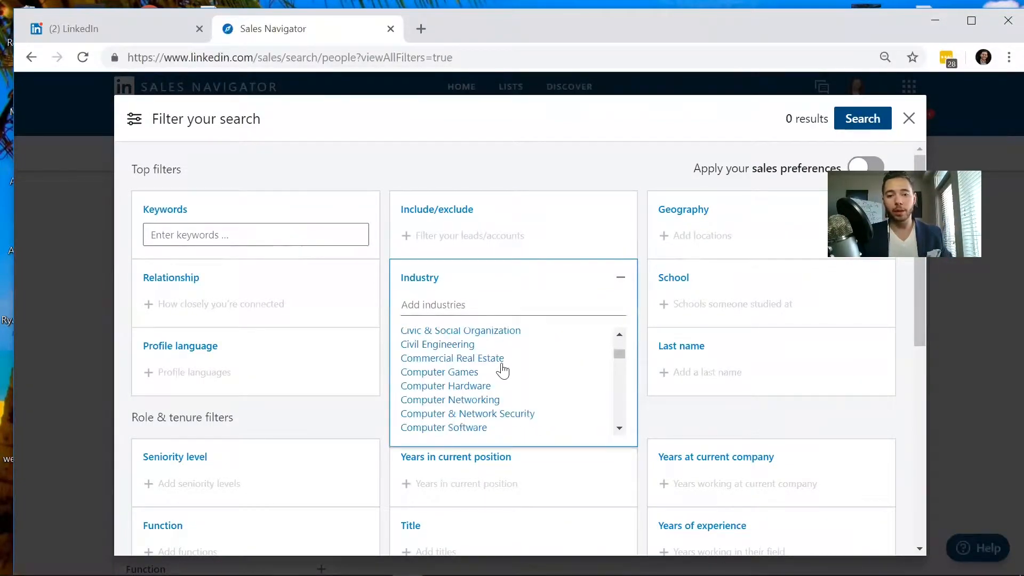
{"action": "scroll", "coordinate": [503, 380], "scroll_direction": "down", "scroll_amount": 3}
{"action": "scroll", "coordinate": [503, 384], "scroll_direction": "down", "scroll_amount": 3}
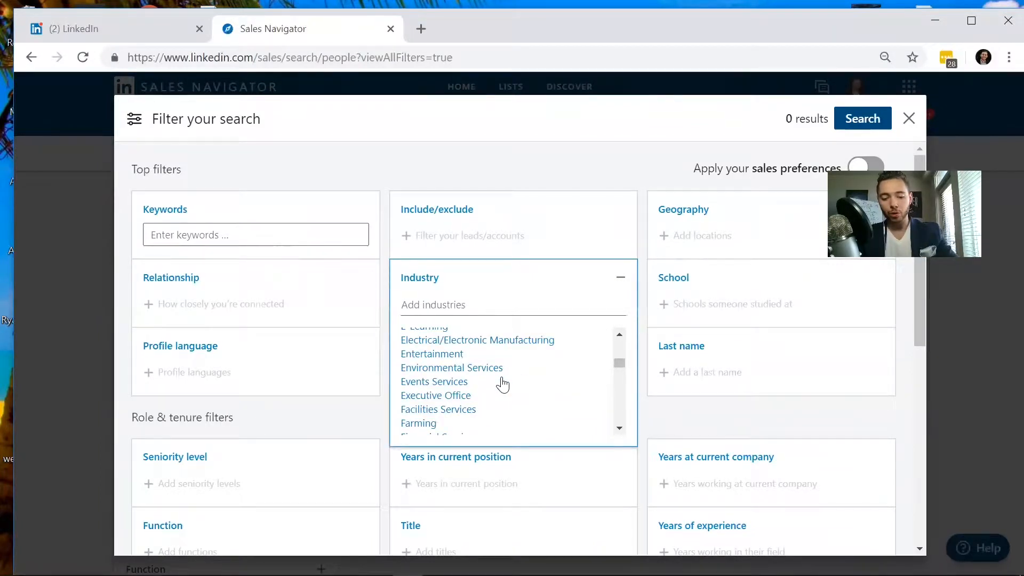
{"action": "left_click", "coordinate": [476, 303]}
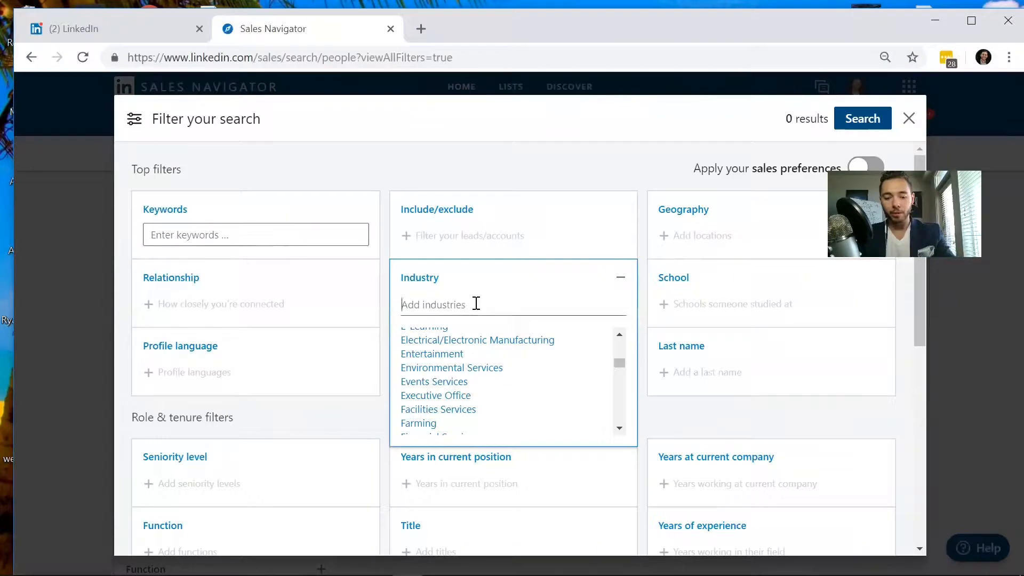
{"action": "type", "text": "ib"}
{"action": "key", "text": "BackSpace"}
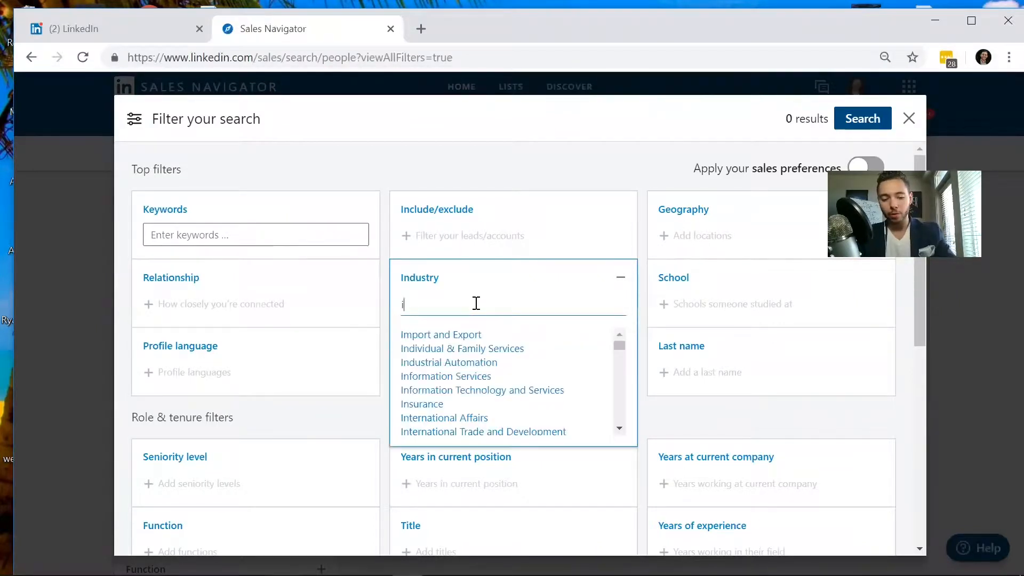
{"action": "type", "text": "nf"}
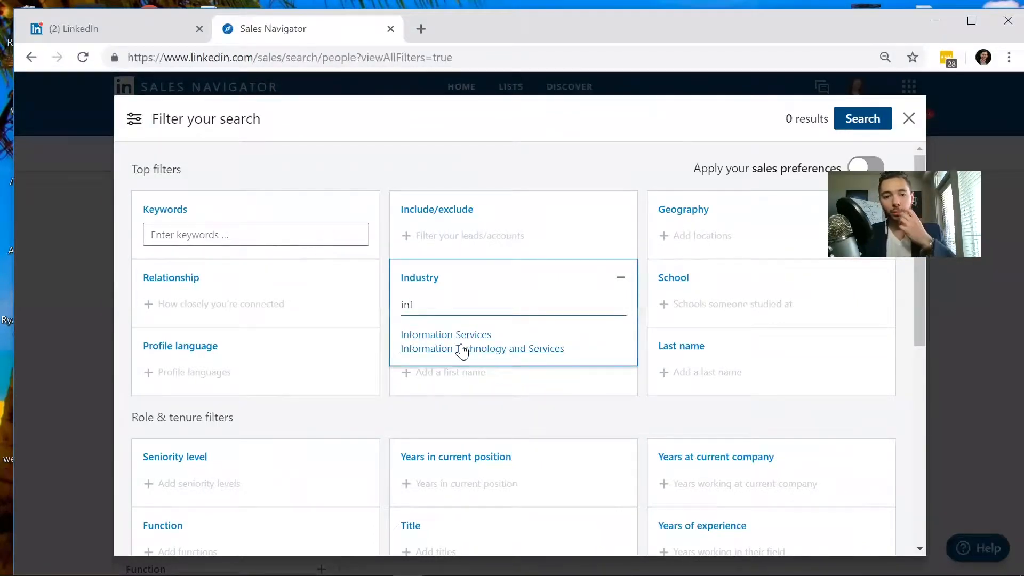
{"action": "left_click", "coordinate": [462, 349]}
Filter the leads by company headcount, selecting the 11-50, 51-200, 201-500 and 501-1000 ranges
{"action": "scroll", "coordinate": [361, 395], "scroll_direction": "down", "scroll_amount": 3}
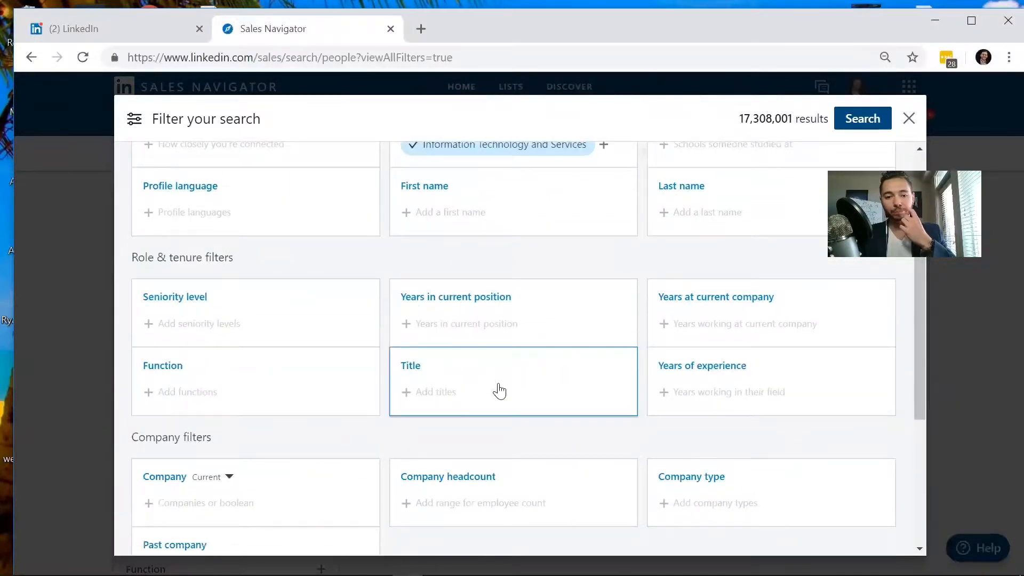
{"action": "scroll", "coordinate": [499, 391], "scroll_direction": "down", "scroll_amount": 3}
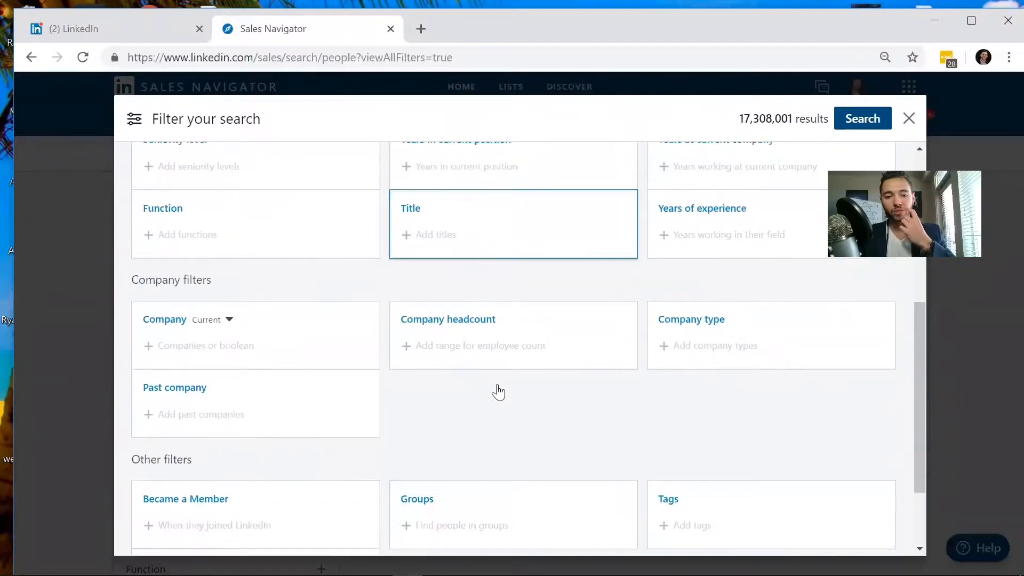
{"action": "left_click", "coordinate": [462, 344]}
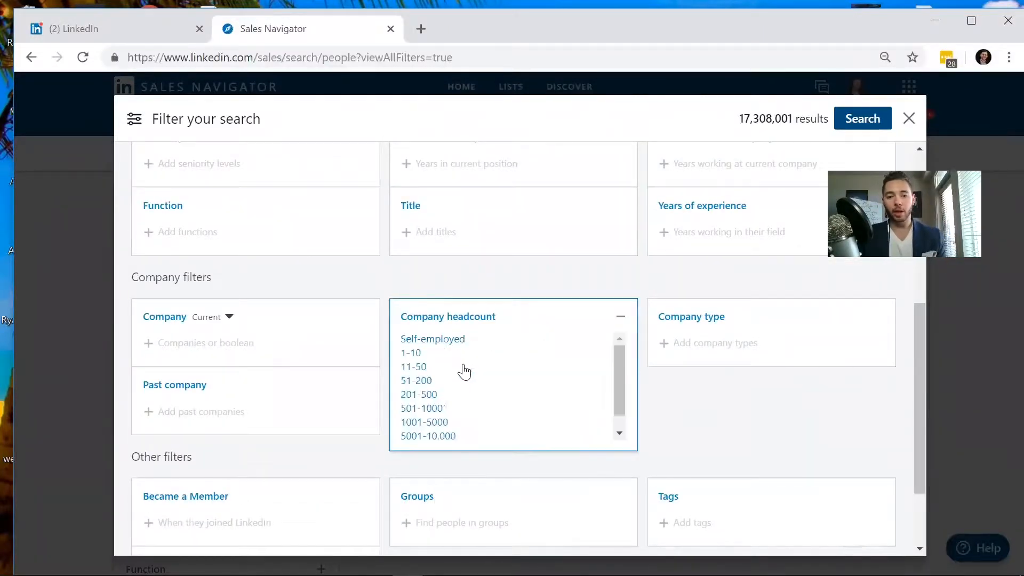
{"action": "left_click", "coordinate": [421, 367]}
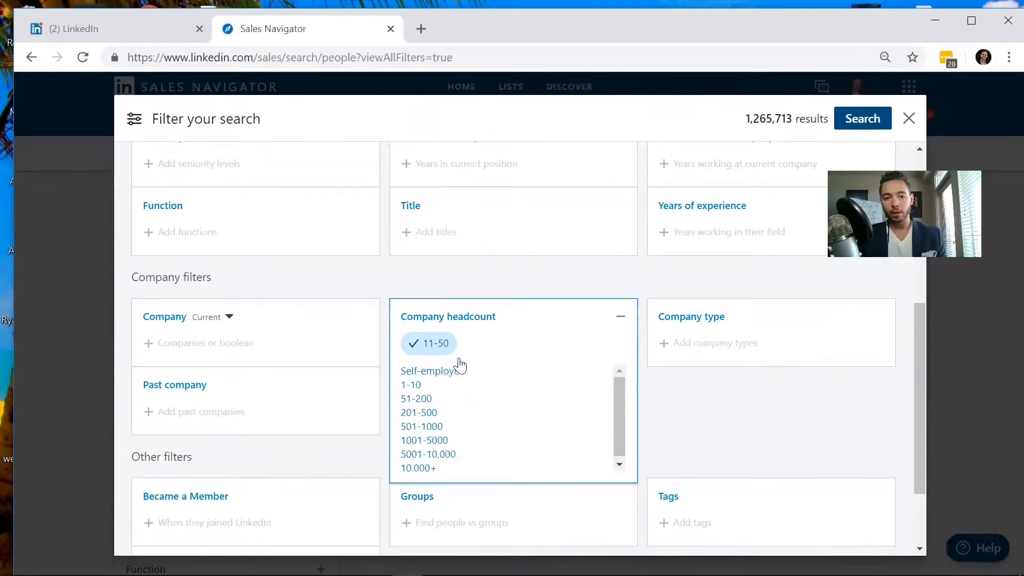
{"action": "left_click", "coordinate": [433, 414]}
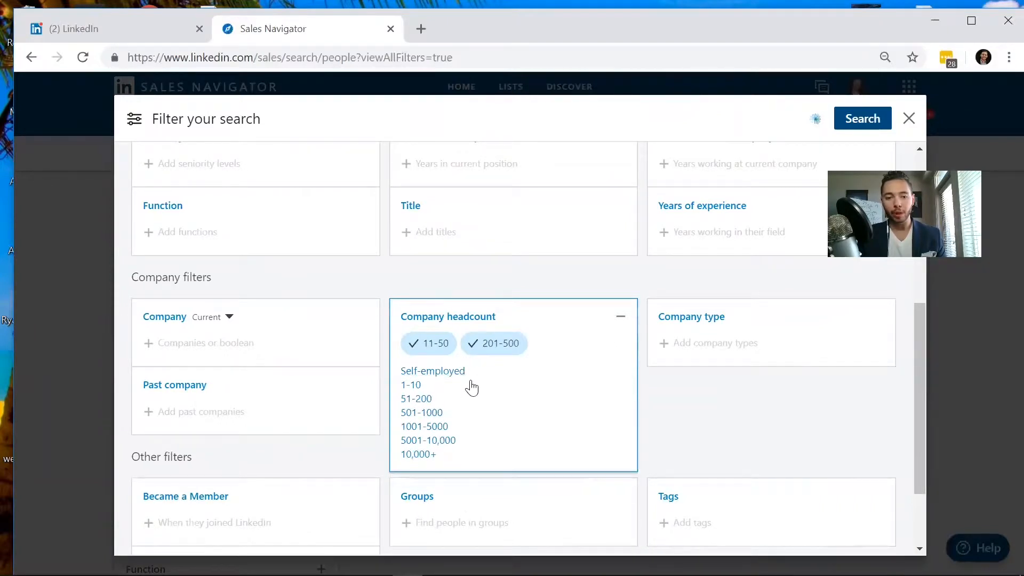
{"action": "left_click", "coordinate": [424, 400]}
{"action": "left_click", "coordinate": [434, 399]}
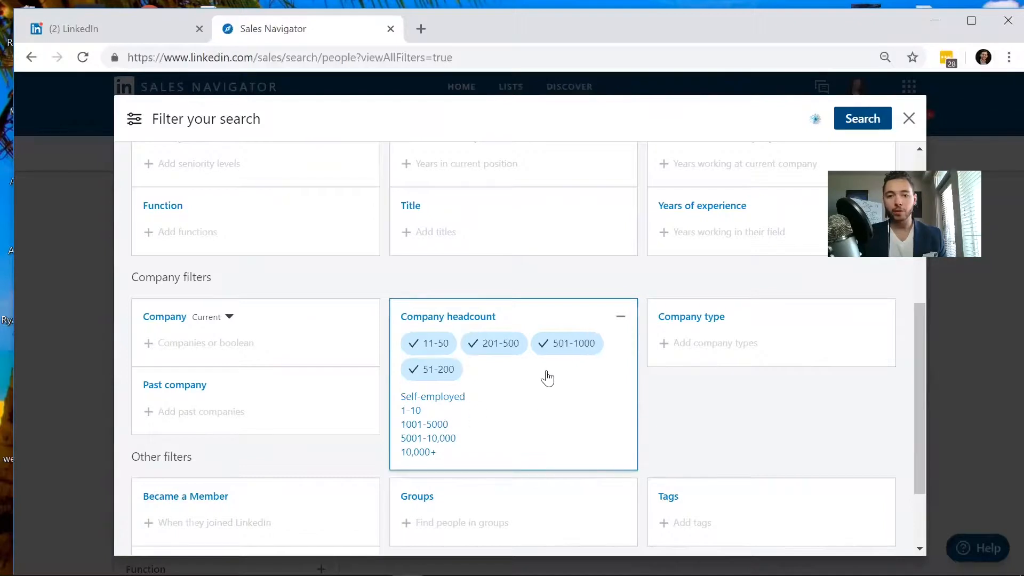
Add President to the current title filter
{"action": "scroll", "coordinate": [525, 384], "scroll_direction": "up", "scroll_amount": 3}
{"action": "left_click", "coordinate": [482, 393]}
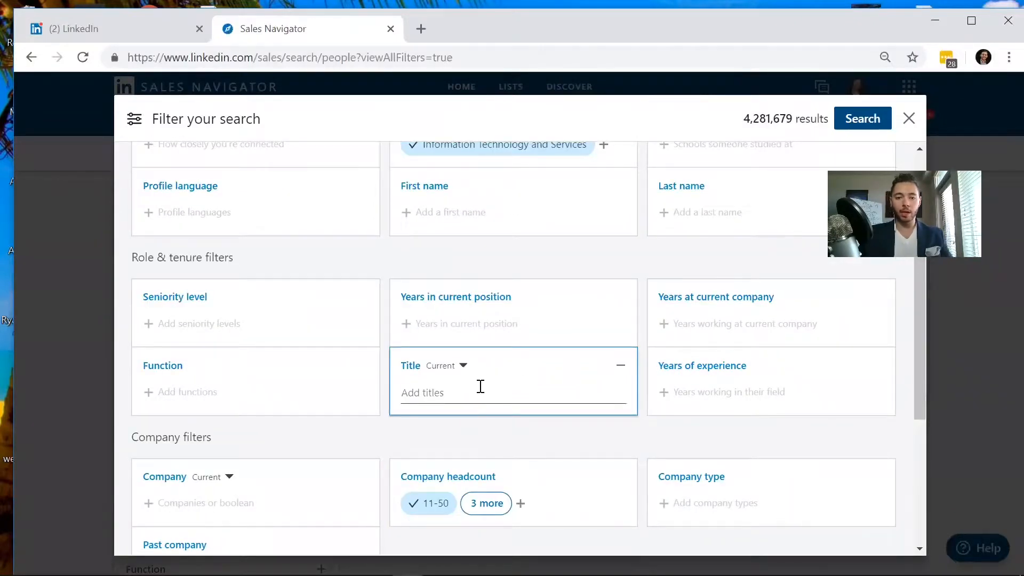
{"action": "type", "text": "pressid"}
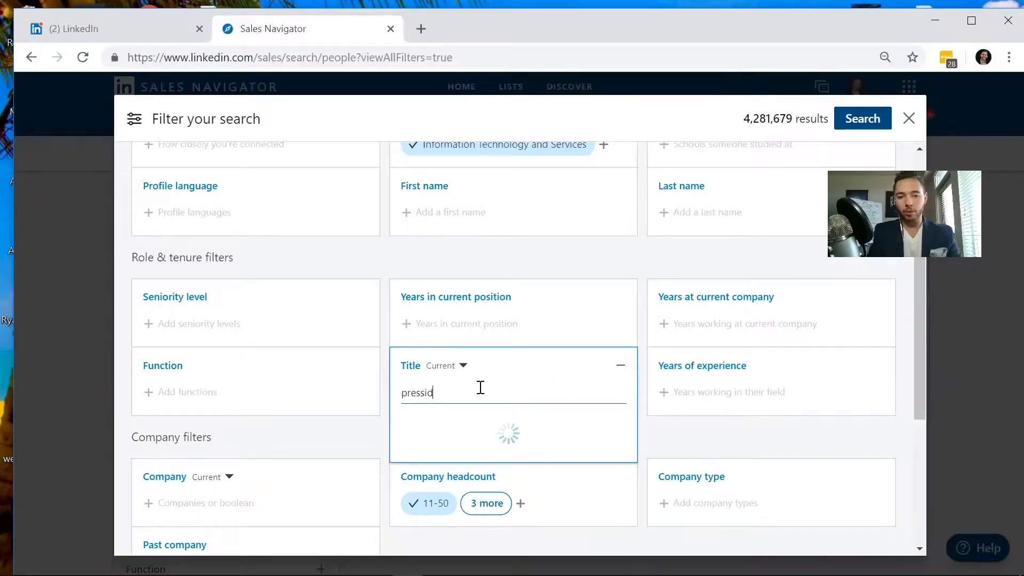
{"action": "key", "text": "BackSpace"}
{"action": "key", "text": "BackSpace"}
{"action": "key", "text": "BackSpace"}
{"action": "type", "text": "i"}
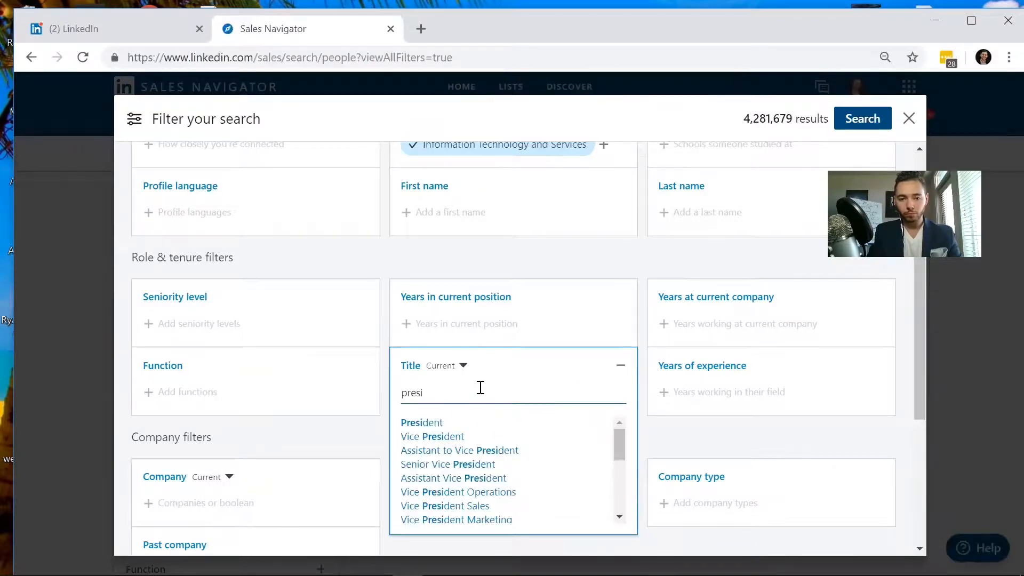
{"action": "left_click", "coordinate": [427, 424]}
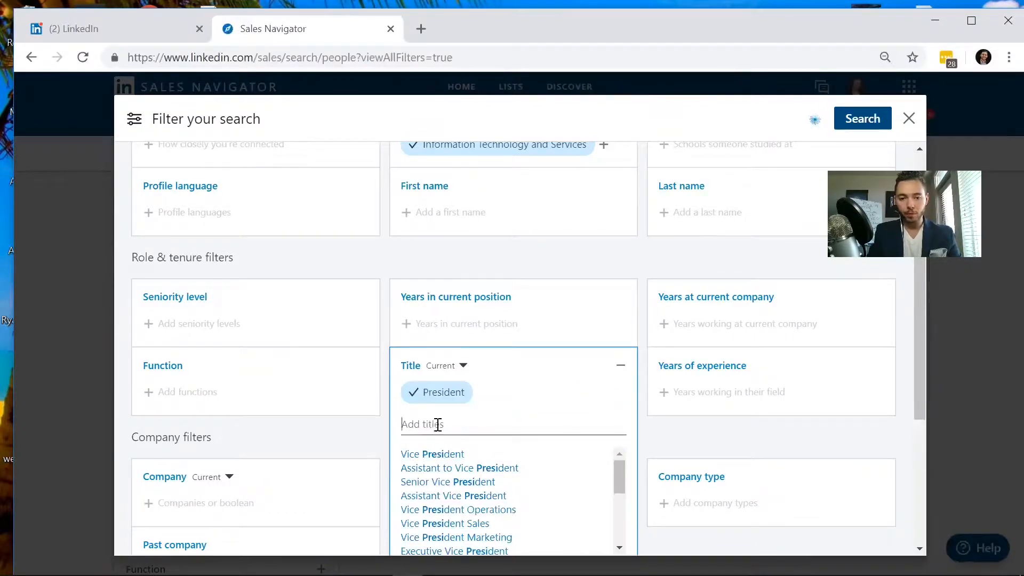
Add Chief Executive Officer and Business Development Manager to the title filter, and run the lead search
{"action": "type", "text": "chief e"}
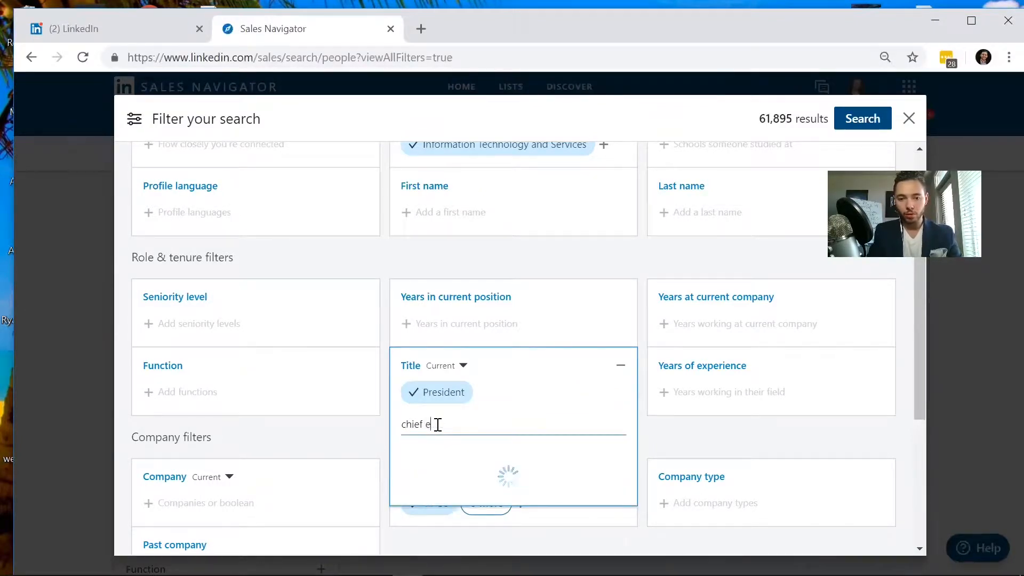
{"action": "left_click", "coordinate": [439, 455]}
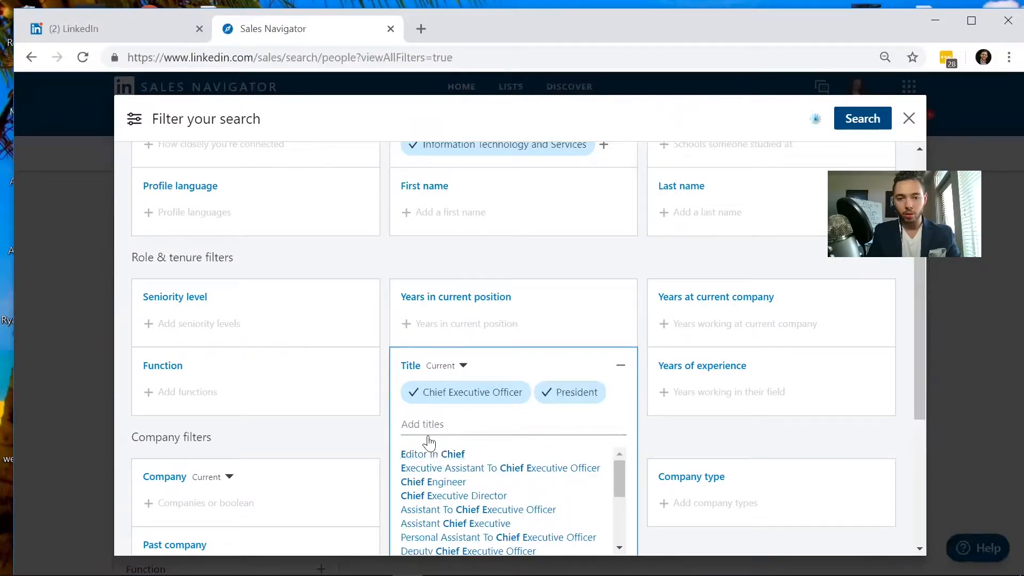
{"action": "type", "text": "business de"}
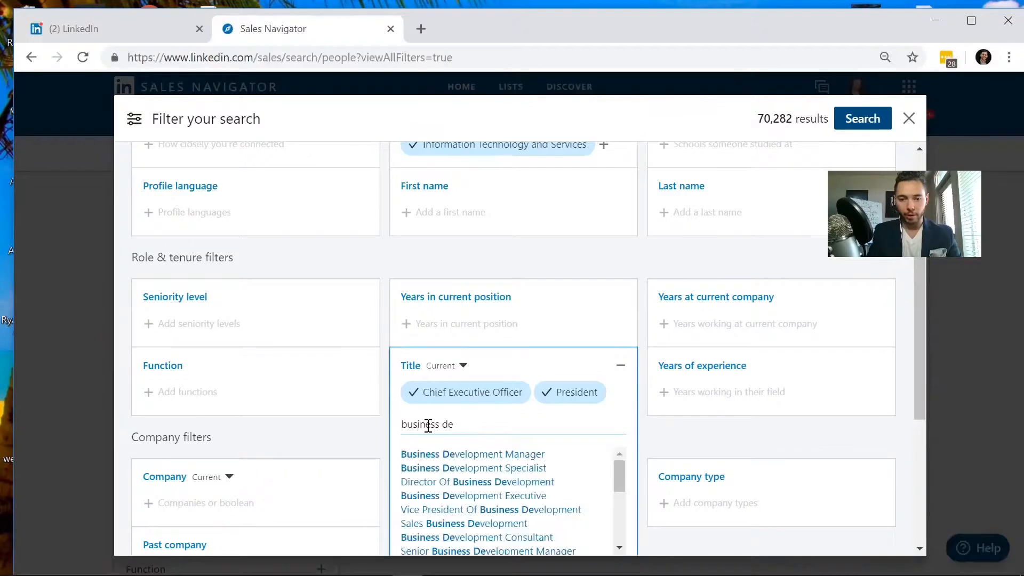
{"action": "left_click", "coordinate": [441, 453]}
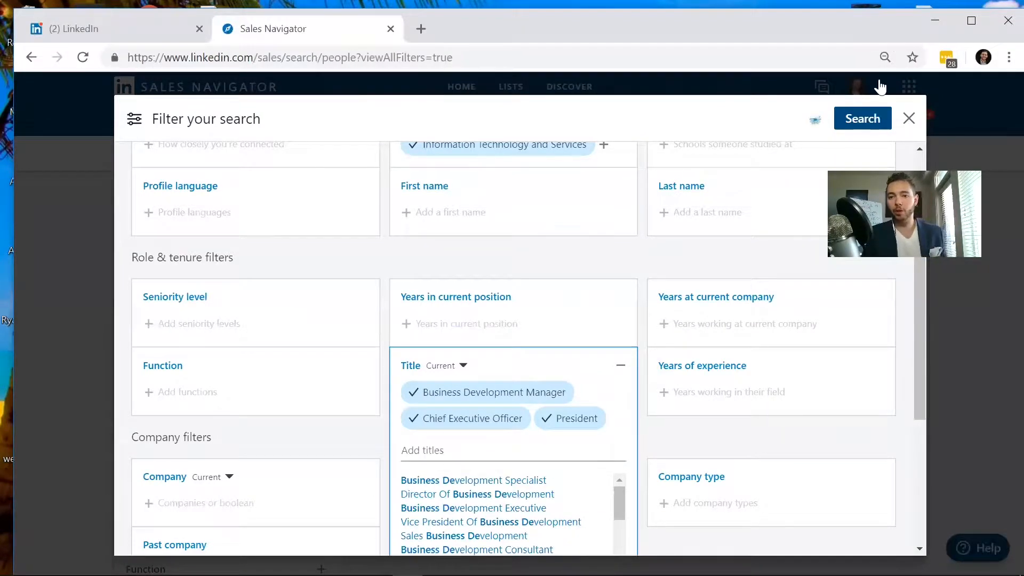
{"action": "left_click", "coordinate": [867, 119]}
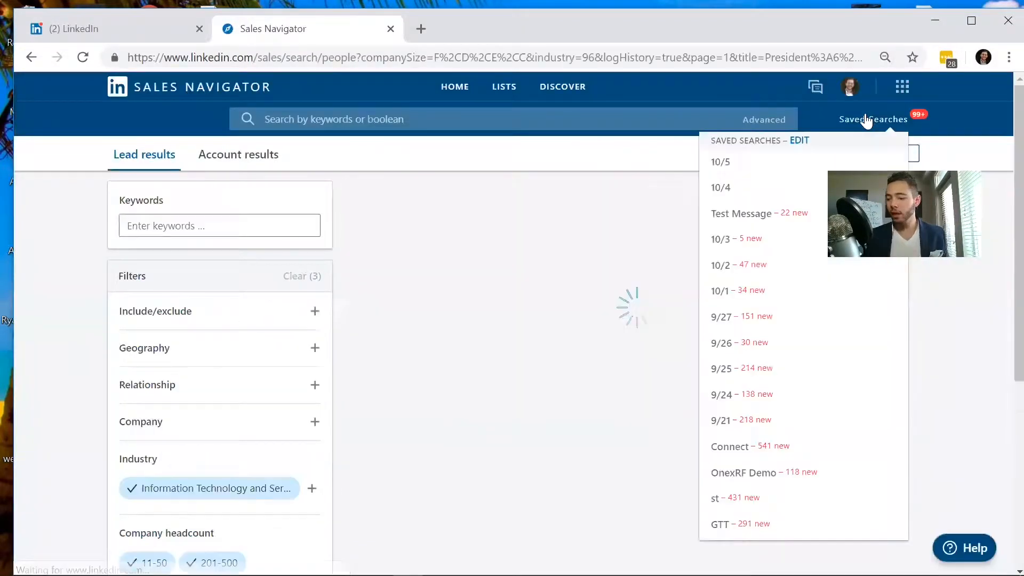
Restrict the lead results to 2nd Degree Connections and 3rd Degree+ Connections in the relationship filter
{"action": "scroll", "coordinate": [137, 359], "scroll_direction": "down", "scroll_amount": 3}
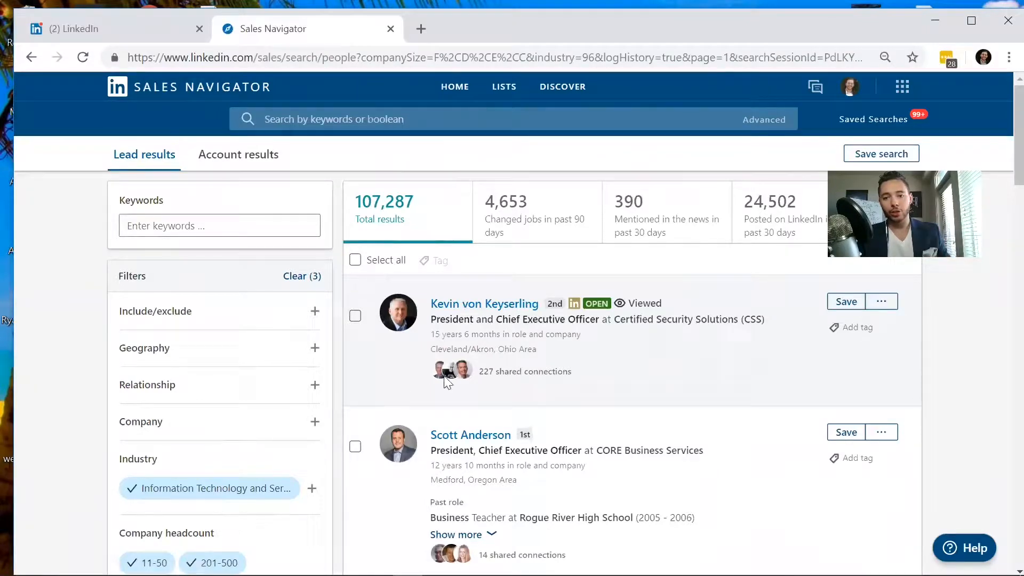
{"action": "scroll", "coordinate": [286, 384], "scroll_direction": "down", "scroll_amount": 1}
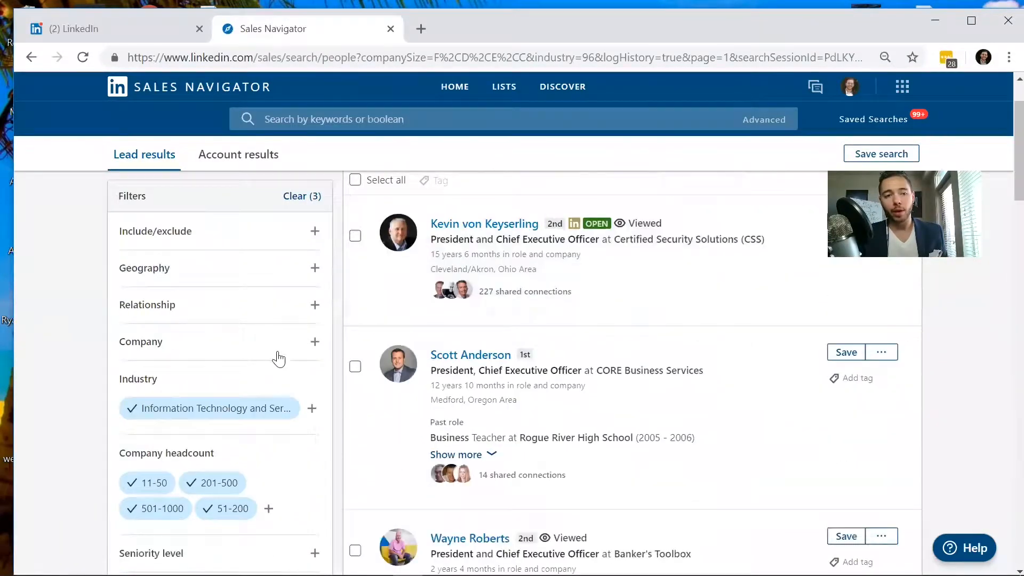
{"action": "left_click", "coordinate": [270, 313]}
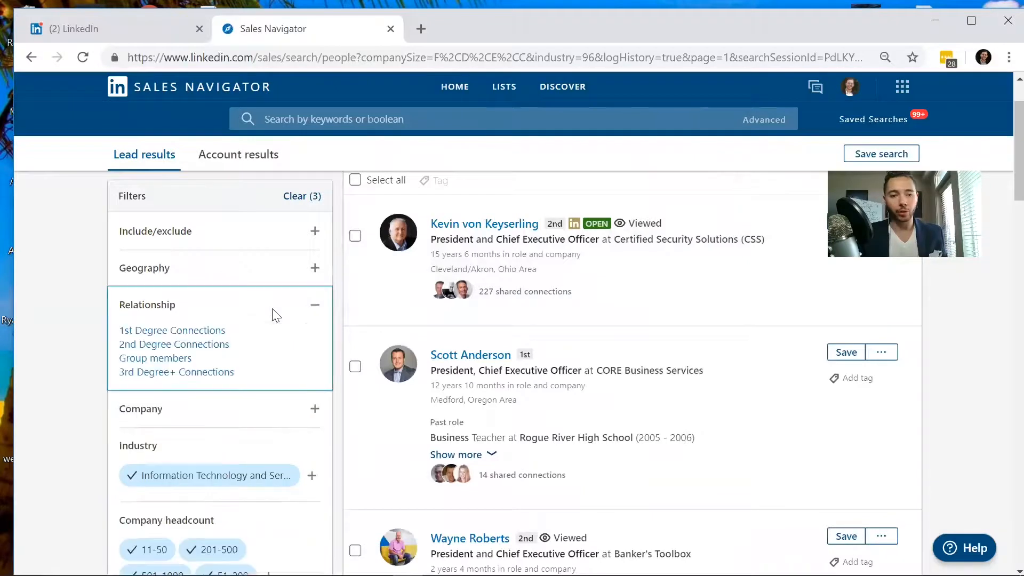
{"action": "left_click", "coordinate": [205, 346]}
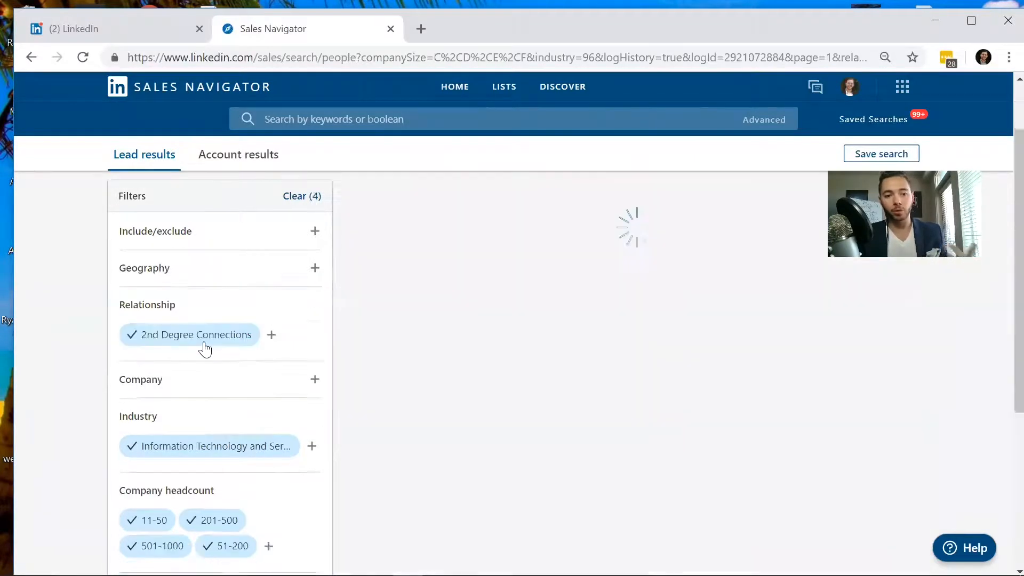
{"action": "left_click", "coordinate": [271, 414]}
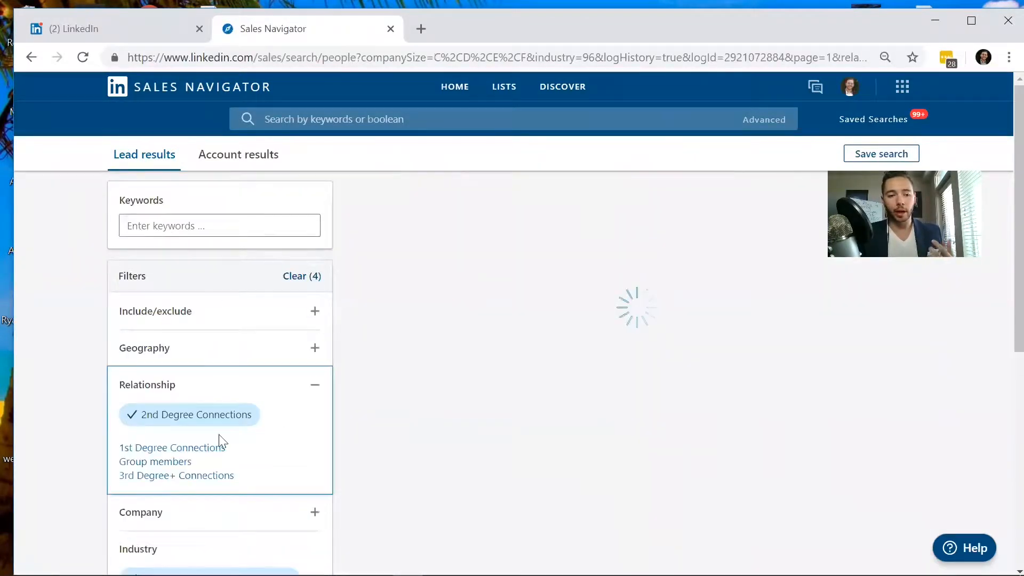
{"action": "left_click", "coordinate": [193, 479]}
{"action": "left_click", "coordinate": [203, 480]}
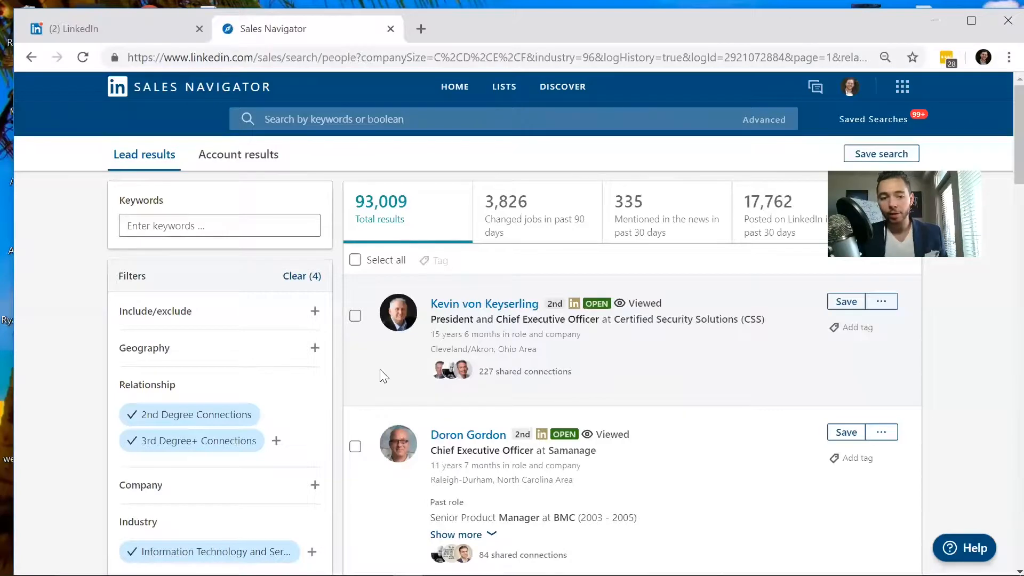
Look through the filtered lead results, examining each lead's title, company, connection degree and profile badges
{"action": "scroll", "coordinate": [344, 381], "scroll_direction": "down", "scroll_amount": 3}
{"action": "scroll", "coordinate": [344, 381], "scroll_direction": "down", "scroll_amount": 3}
{"action": "scroll", "coordinate": [373, 404], "scroll_direction": "up", "scroll_amount": 10}
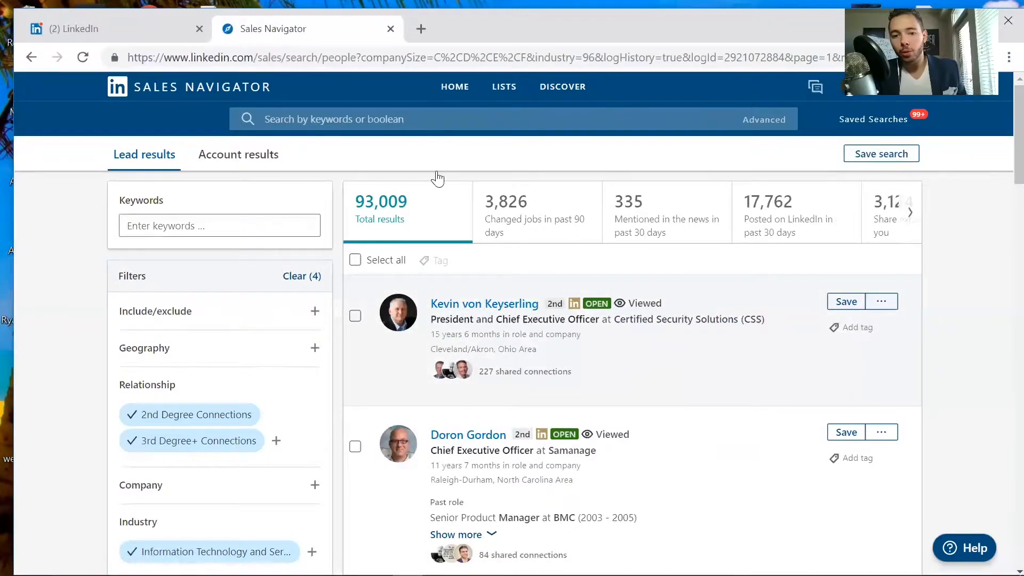
{"action": "scroll", "coordinate": [572, 312], "scroll_direction": "down", "scroll_amount": 3}
{"action": "scroll", "coordinate": [573, 312], "scroll_direction": "down", "scroll_amount": 4}
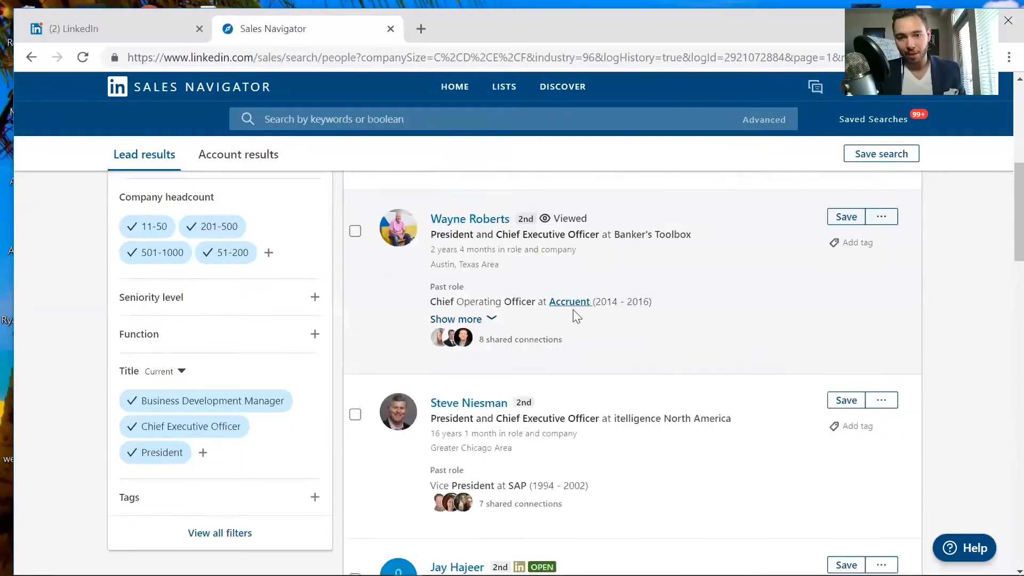
{"action": "scroll", "coordinate": [578, 320], "scroll_direction": "down", "scroll_amount": 3}
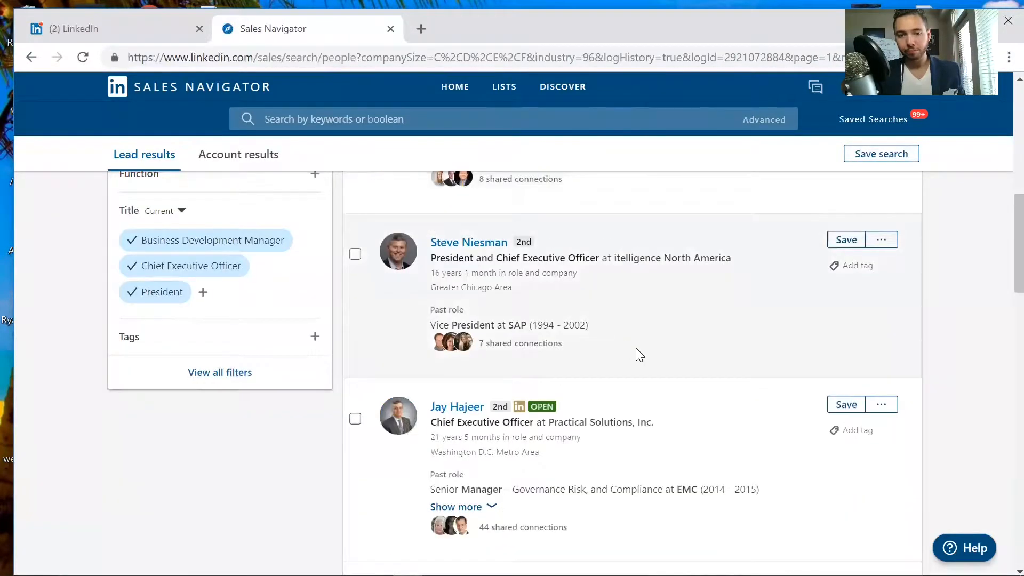
{"action": "scroll", "coordinate": [613, 342], "scroll_direction": "up", "scroll_amount": 10}
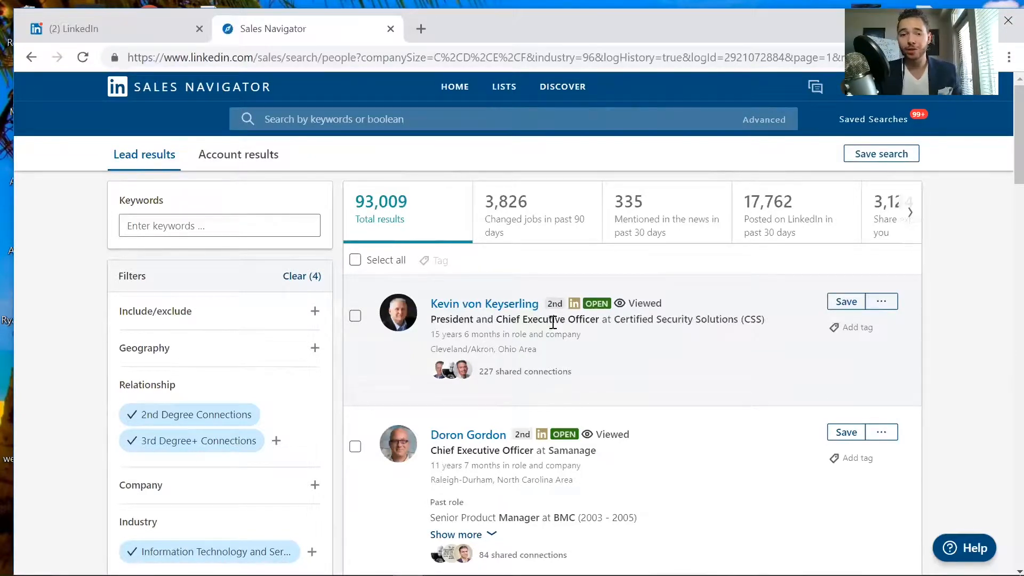
{"action": "mouse_move", "coordinate": [573, 299]}
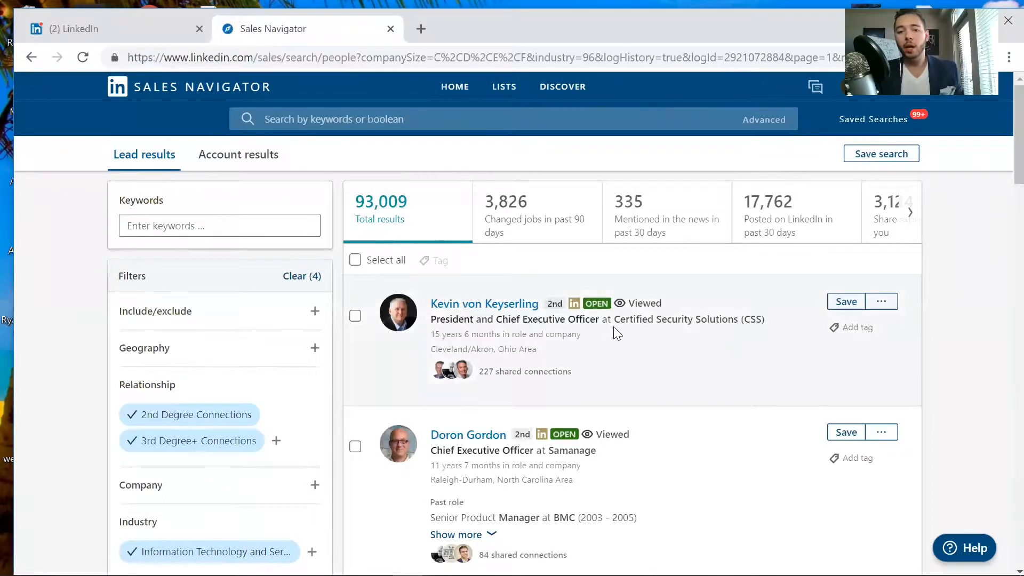
{"action": "mouse_move", "coordinate": [601, 306]}
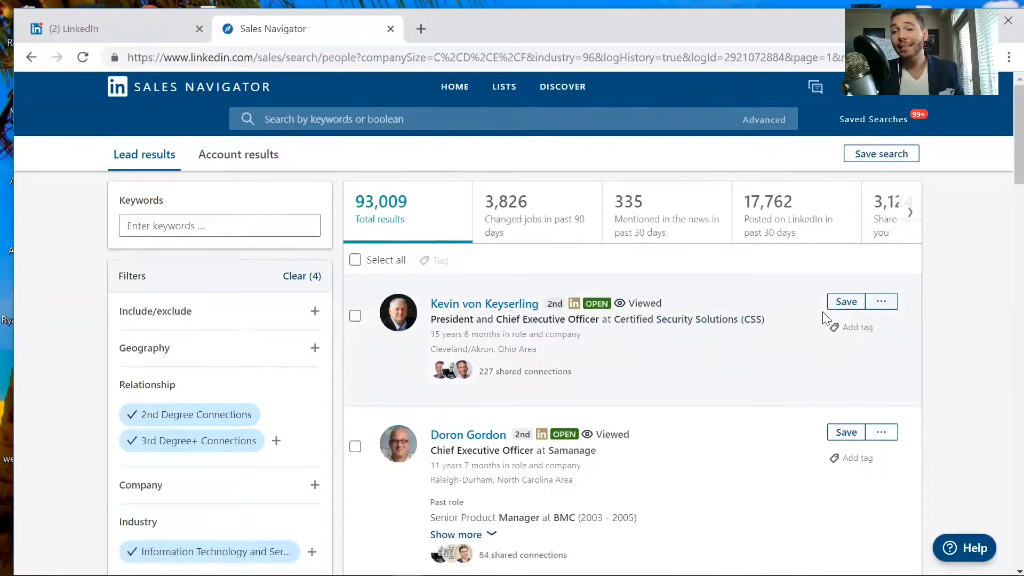
Compare the leads in the filtered results by whether their profiles carry the OPEN badge
{"action": "scroll", "coordinate": [928, 283], "scroll_direction": "down", "scroll_amount": 6}
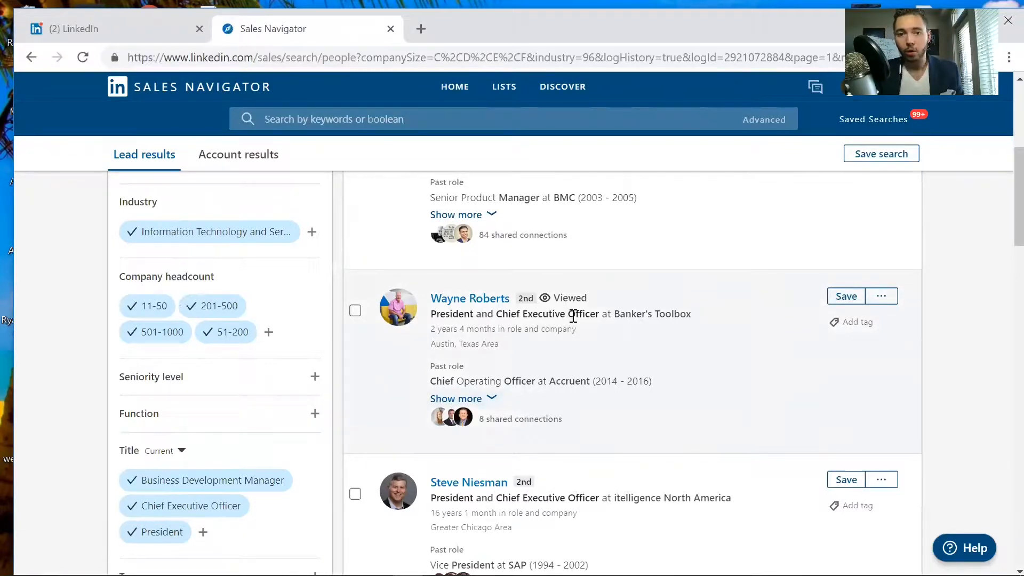
{"action": "scroll", "coordinate": [576, 342], "scroll_direction": "down", "scroll_amount": 3}
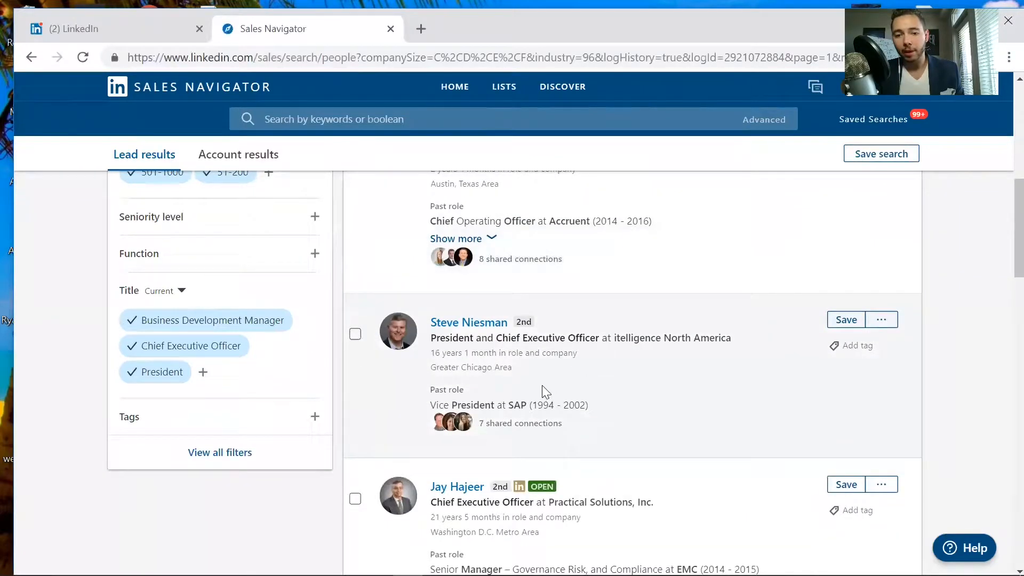
{"action": "scroll", "coordinate": [567, 398], "scroll_direction": "down", "scroll_amount": 3}
{"action": "scroll", "coordinate": [601, 404], "scroll_direction": "down", "scroll_amount": 2}
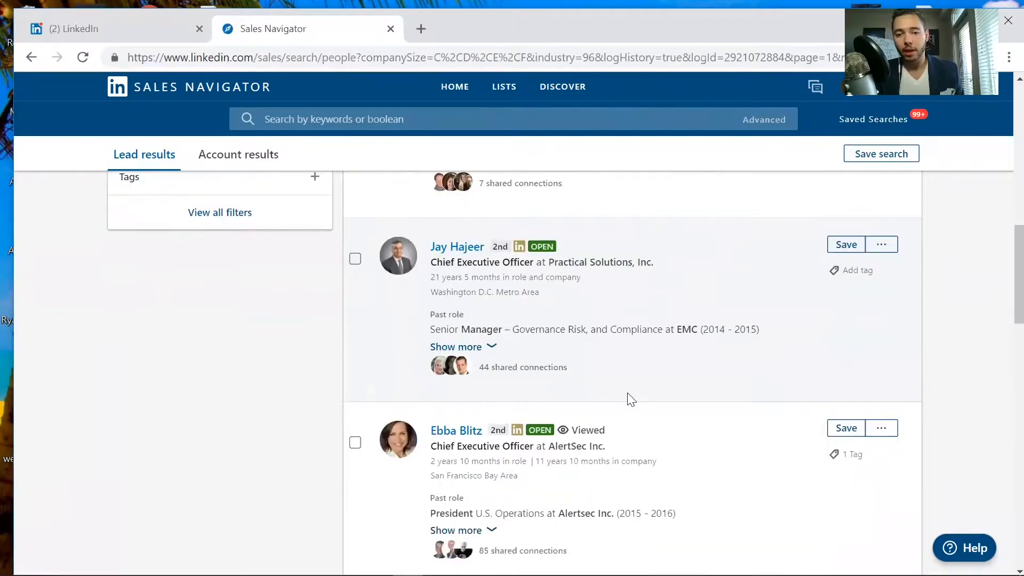
{"action": "scroll", "coordinate": [627, 394], "scroll_direction": "down", "scroll_amount": 3}
{"action": "scroll", "coordinate": [628, 383], "scroll_direction": "up", "scroll_amount": 15}
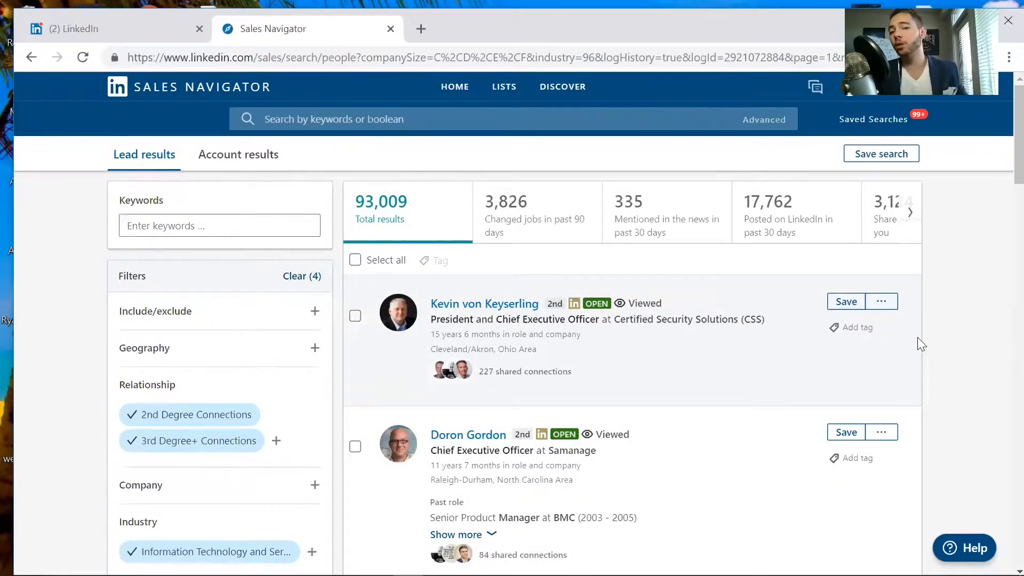
Open an InMail draft to the Banker's Toolbox lead without an OPEN badge, inspect the message form, and close it unsent
{"action": "scroll", "coordinate": [912, 329], "scroll_direction": "down", "scroll_amount": 7}
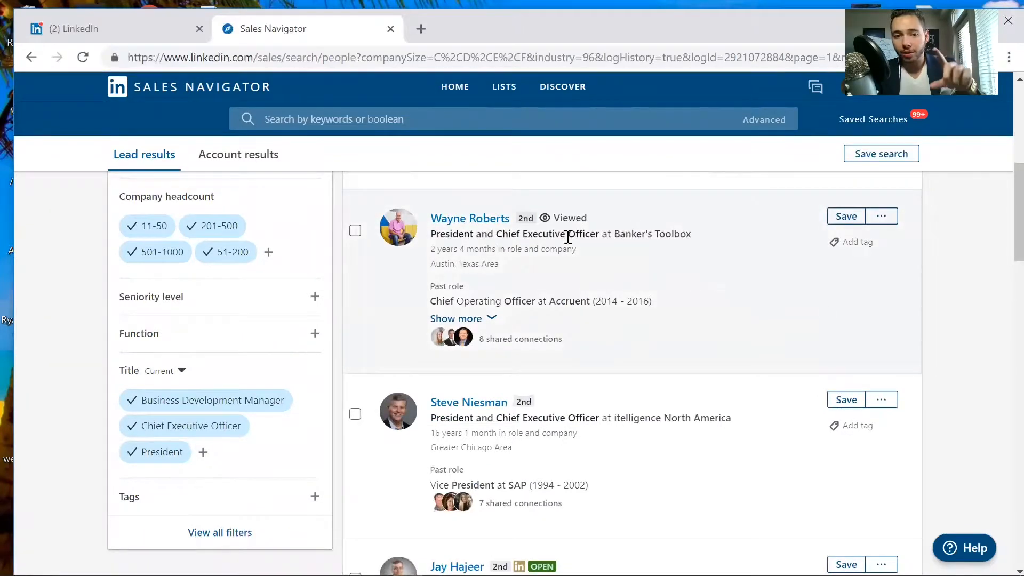
{"action": "left_click", "coordinate": [880, 216]}
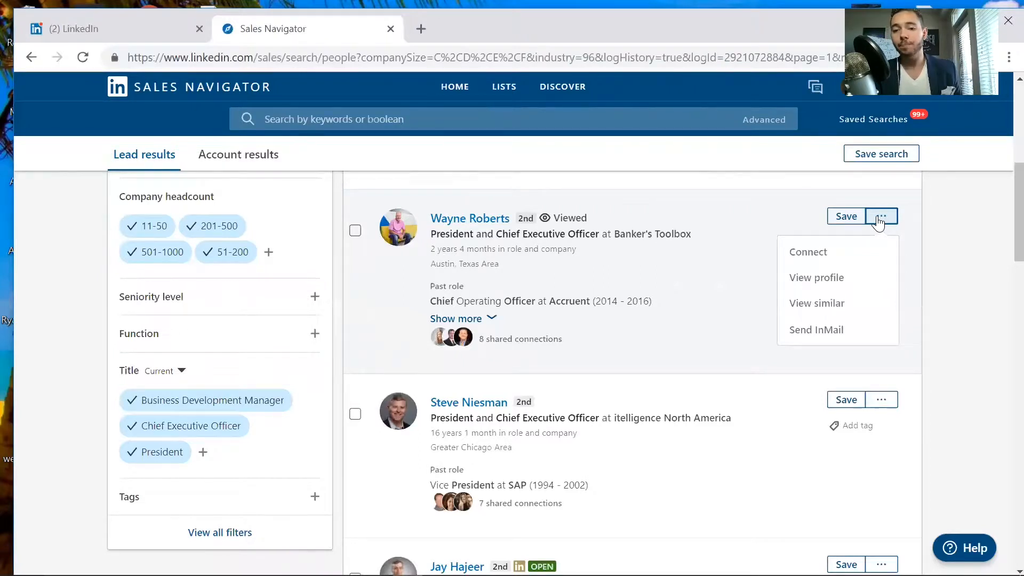
{"action": "left_click", "coordinate": [824, 329]}
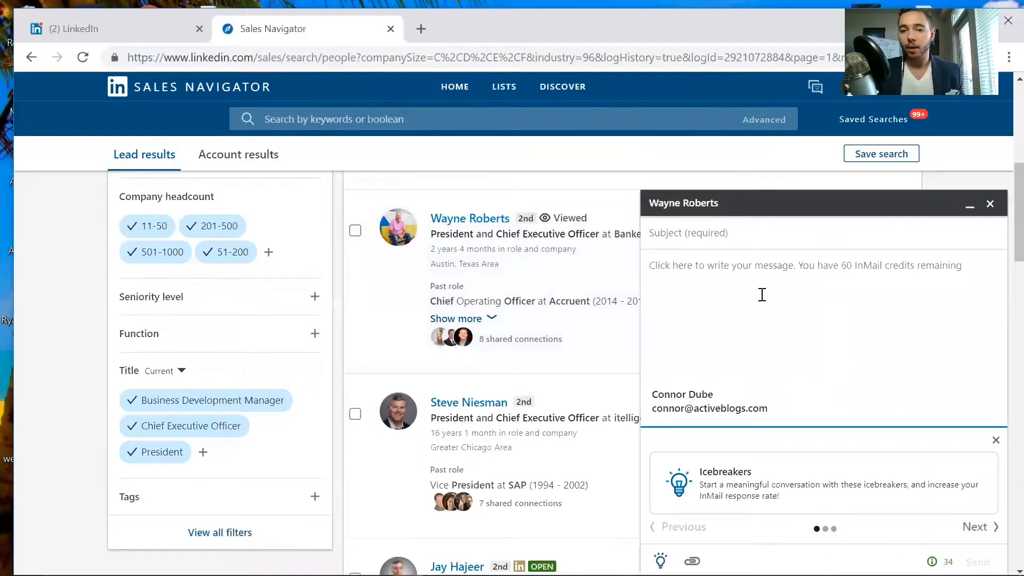
{"action": "left_click", "coordinate": [758, 278]}
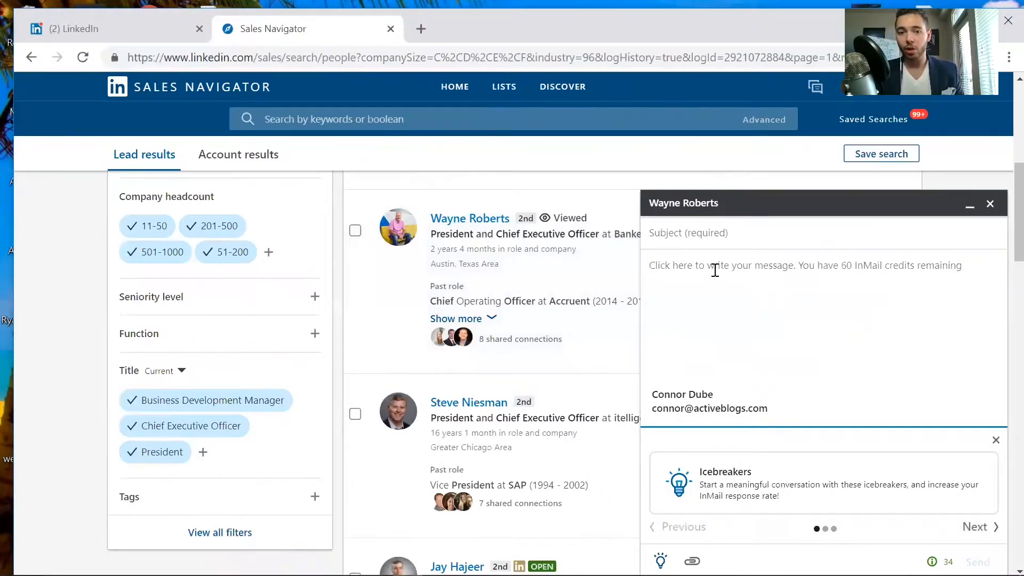
{"action": "left_click", "coordinate": [991, 205]}
Open a message draft to the OPEN-badged Certified Security Solutions (CSS) lead, inspect the form, and close it unsent
{"action": "scroll", "coordinate": [932, 326], "scroll_direction": "up", "scroll_amount": 8}
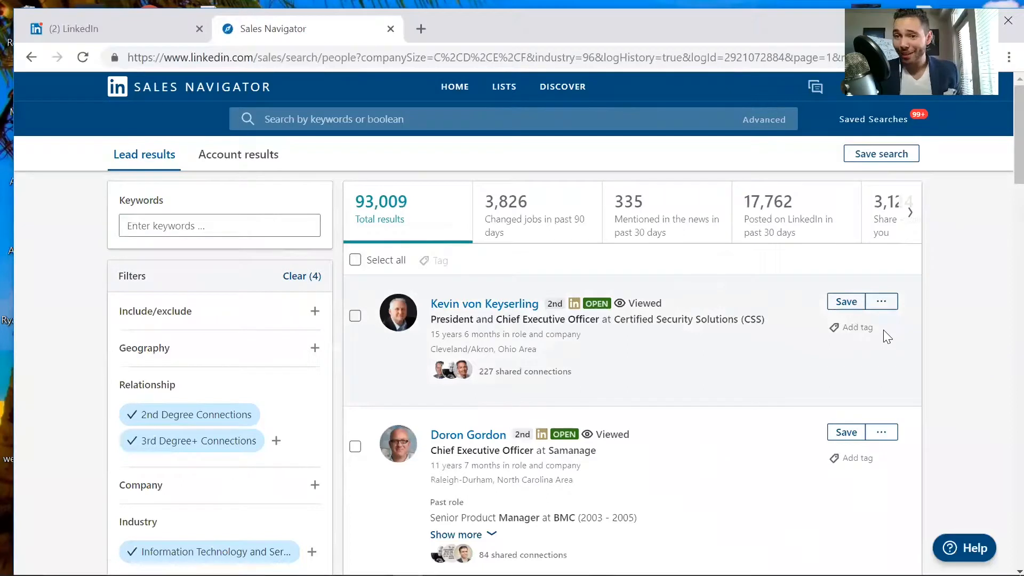
{"action": "mouse_move", "coordinate": [597, 305]}
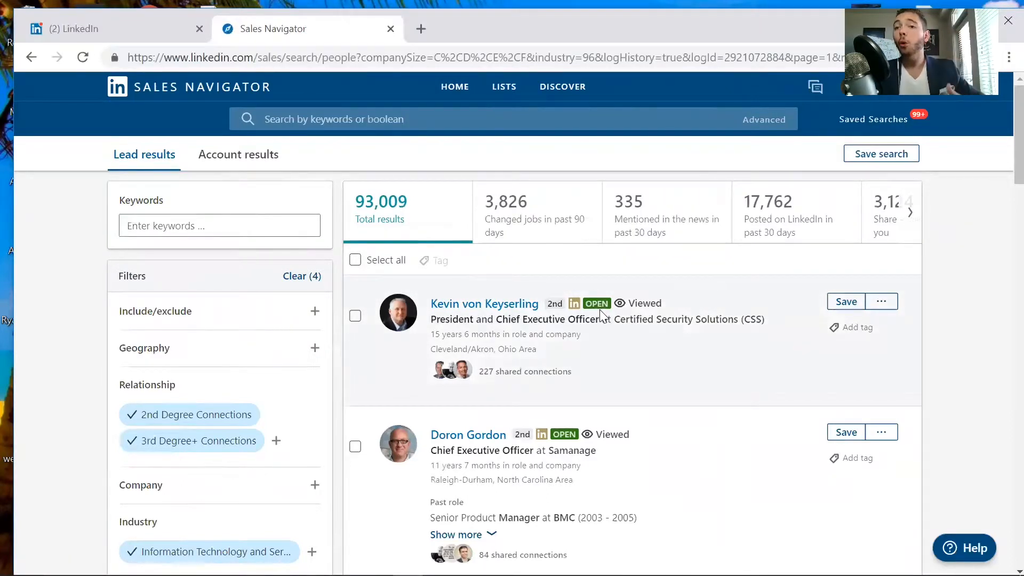
{"action": "left_click", "coordinate": [880, 304]}
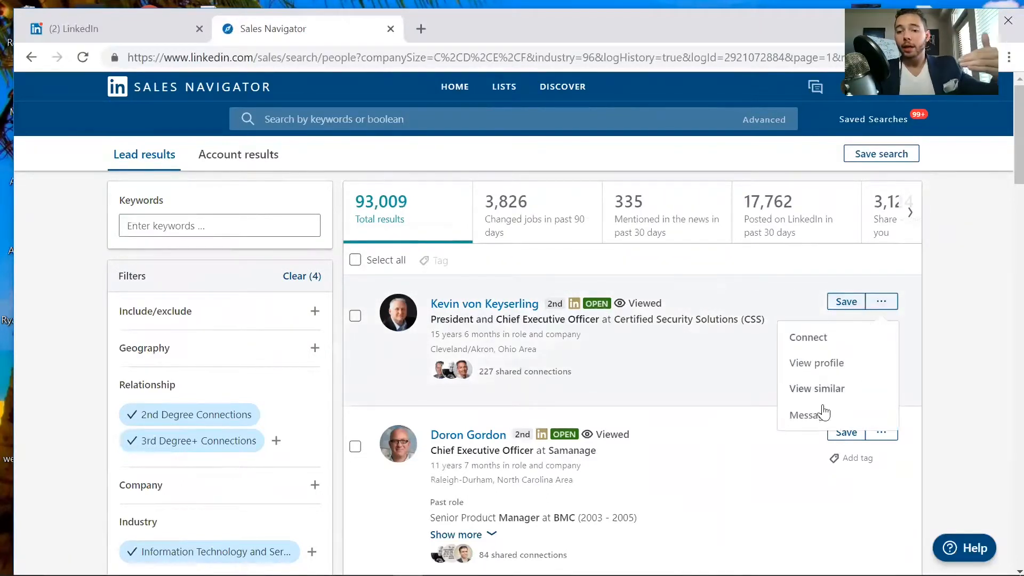
{"action": "left_click", "coordinate": [806, 415]}
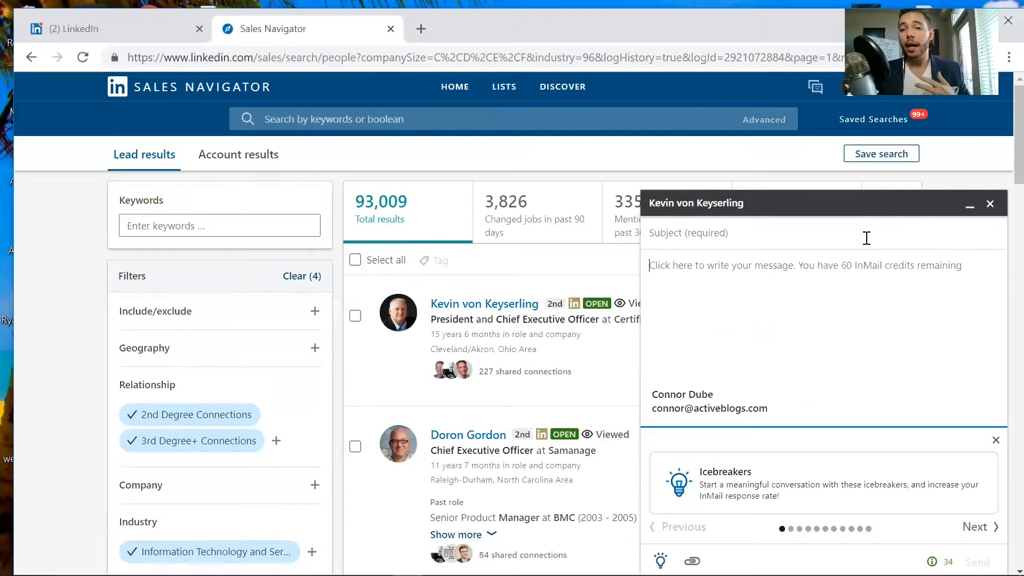
{"action": "left_click", "coordinate": [991, 206]}
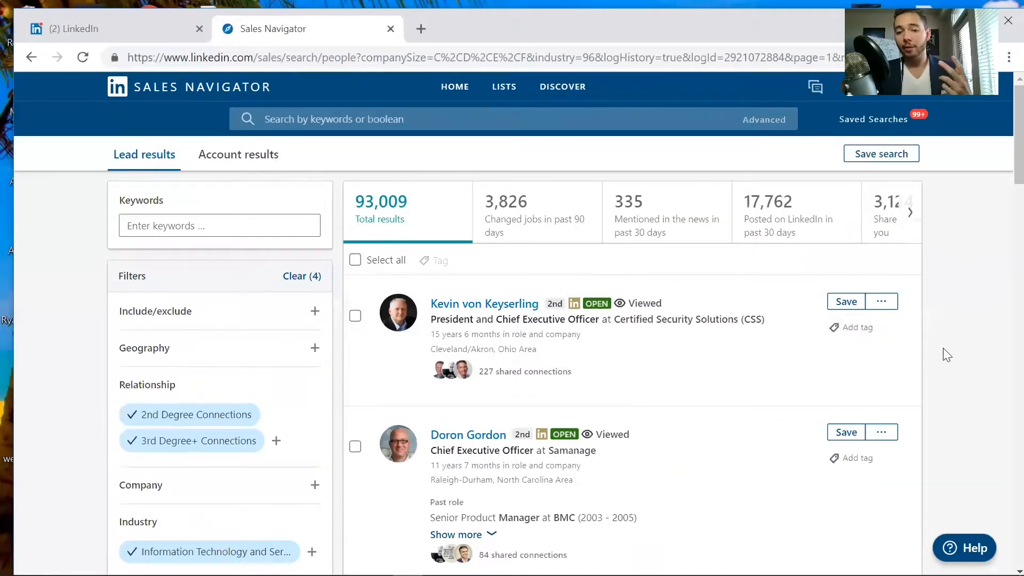
Examine the full first page of lead results down to the page navigation, checking titles, companies and OPEN badges
{"action": "scroll", "coordinate": [943, 347], "scroll_direction": "down", "scroll_amount": 3}
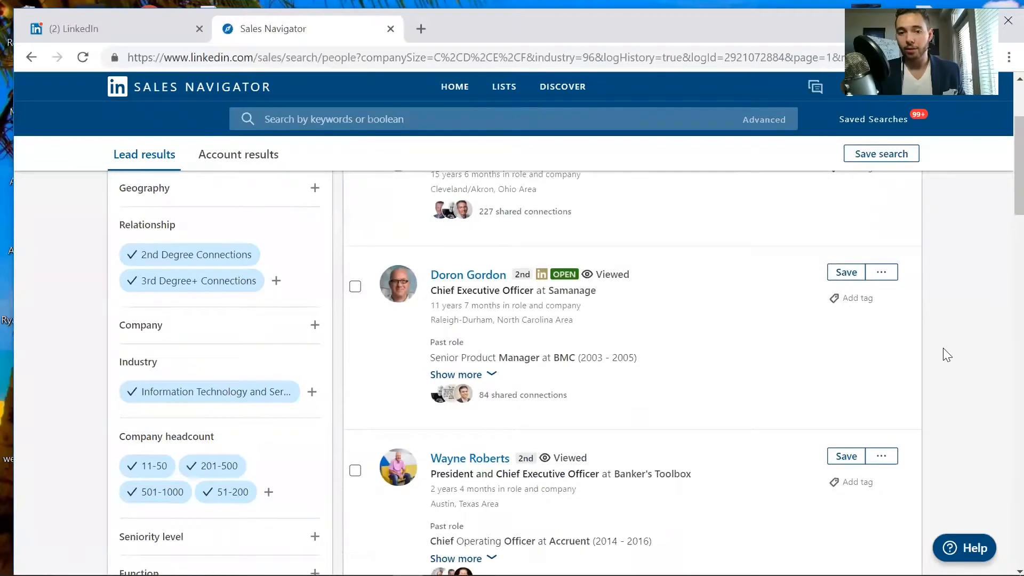
{"action": "scroll", "coordinate": [765, 319], "scroll_direction": "up", "scroll_amount": 3}
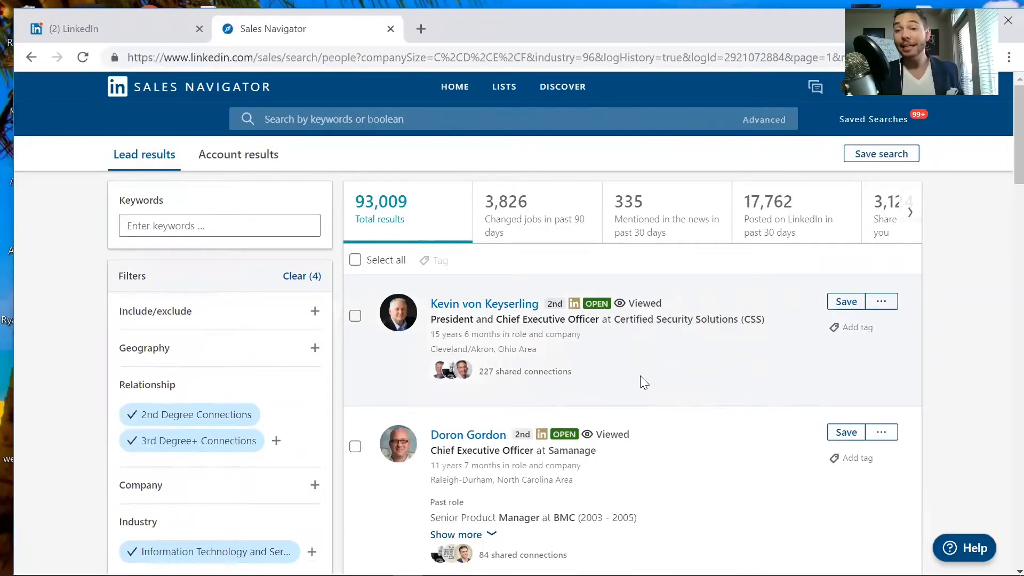
{"action": "scroll", "coordinate": [885, 341], "scroll_direction": "down", "scroll_amount": 15}
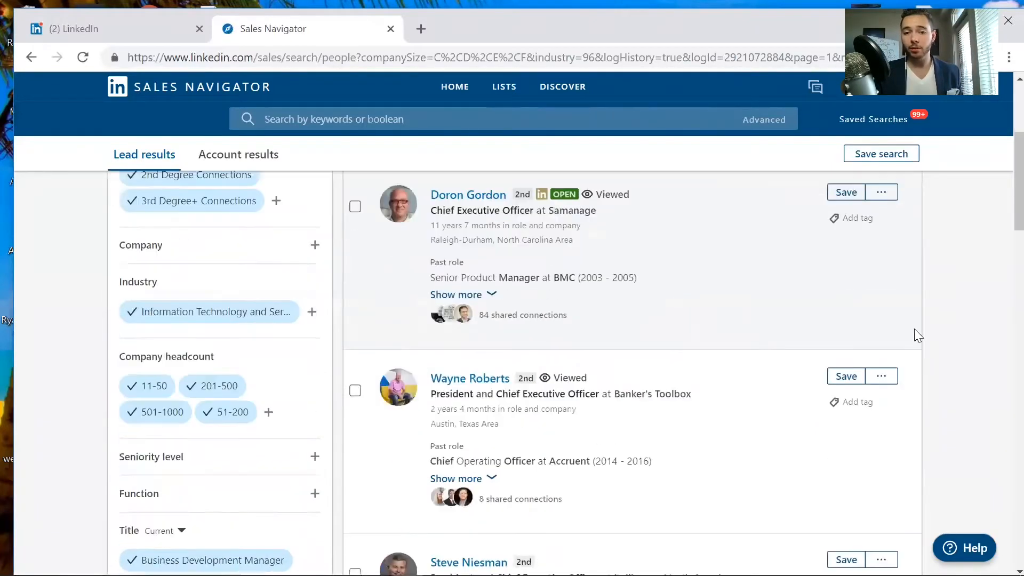
{"action": "scroll", "coordinate": [896, 337], "scroll_direction": "down", "scroll_amount": 12}
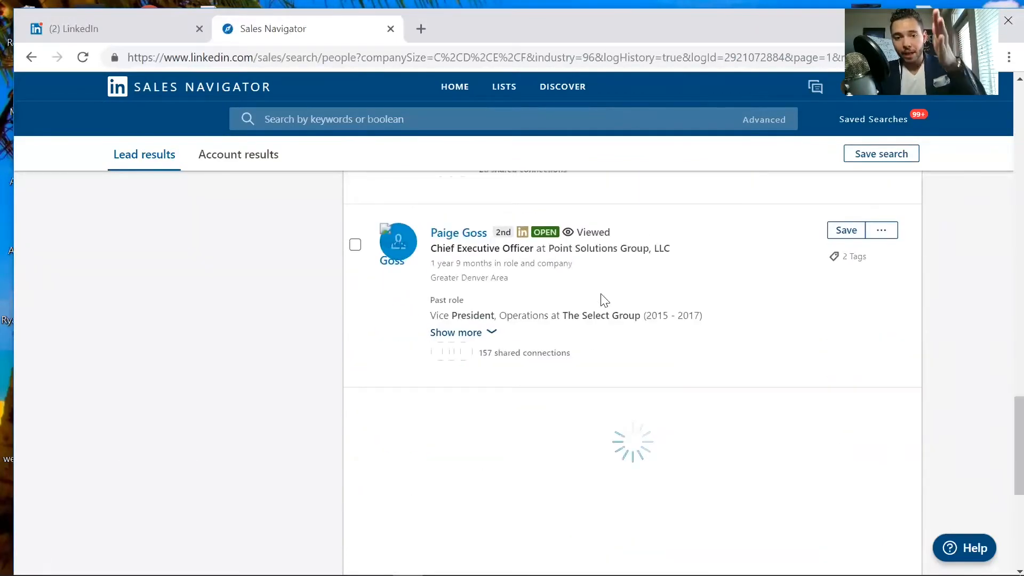
{"action": "scroll", "coordinate": [608, 302], "scroll_direction": "down", "scroll_amount": 10}
{"action": "scroll", "coordinate": [605, 302], "scroll_direction": "down", "scroll_amount": 12}
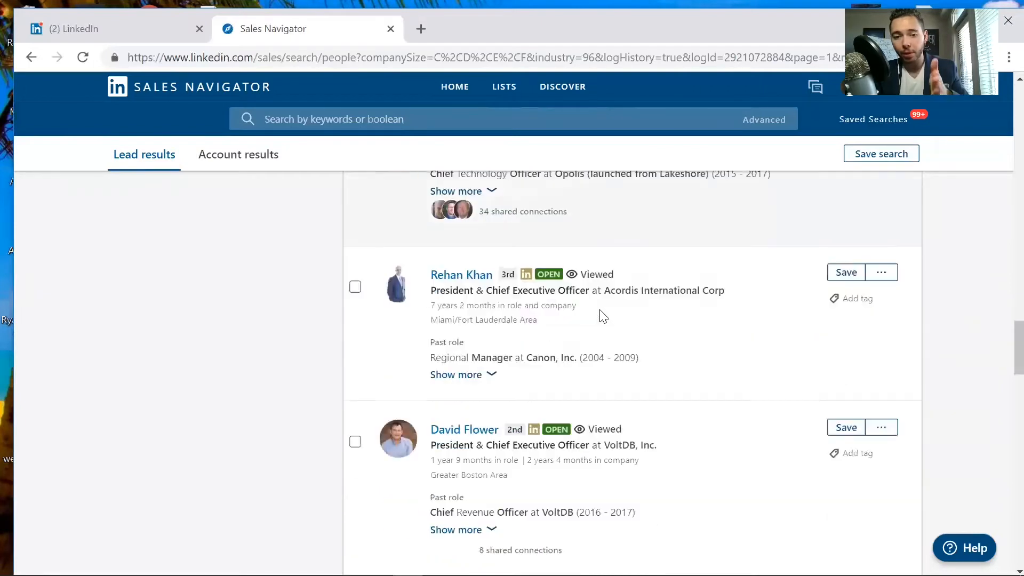
{"action": "scroll", "coordinate": [605, 311], "scroll_direction": "down", "scroll_amount": 12}
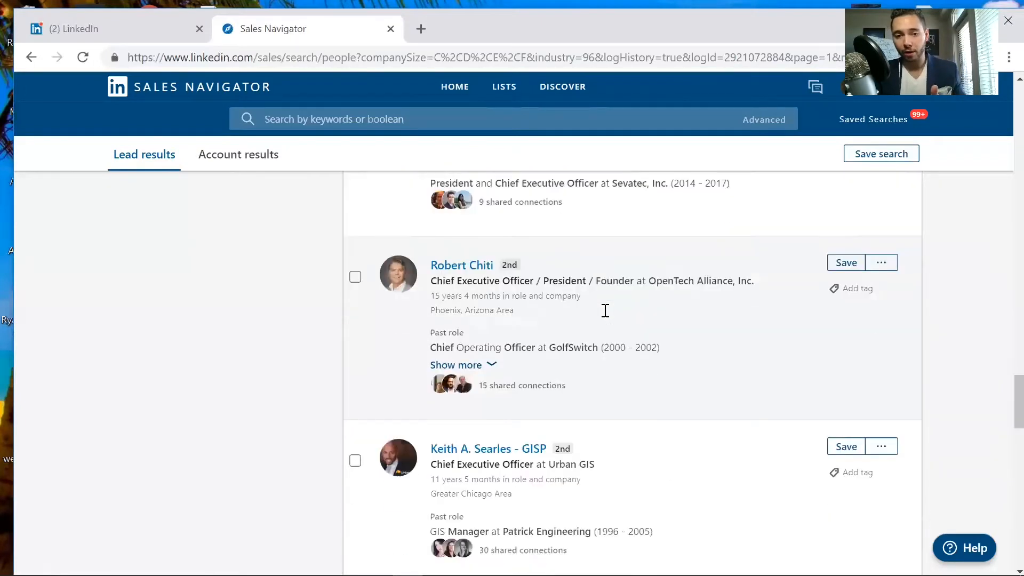
{"action": "scroll", "coordinate": [610, 323], "scroll_direction": "down", "scroll_amount": 12}
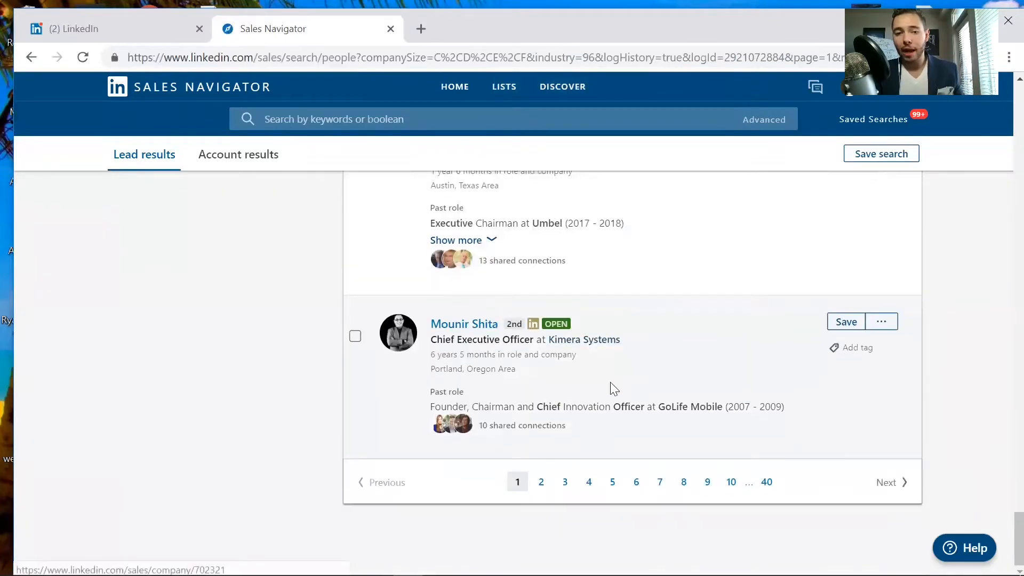
{"action": "scroll", "coordinate": [677, 398], "scroll_direction": "up", "scroll_amount": 20}
{"action": "scroll", "coordinate": [678, 414], "scroll_direction": "up", "scroll_amount": 15}
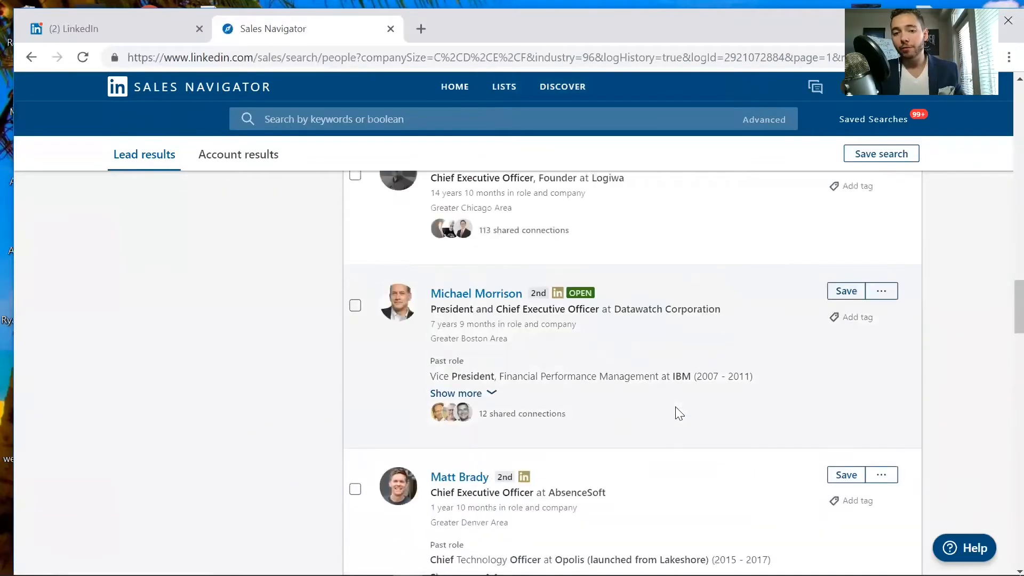
{"action": "scroll", "coordinate": [657, 414], "scroll_direction": "up", "scroll_amount": 15}
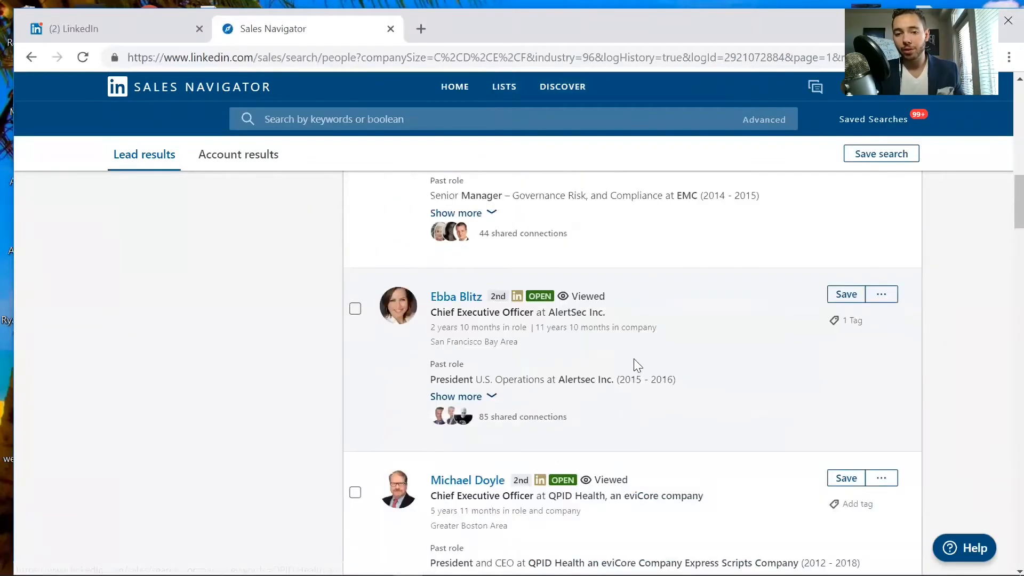